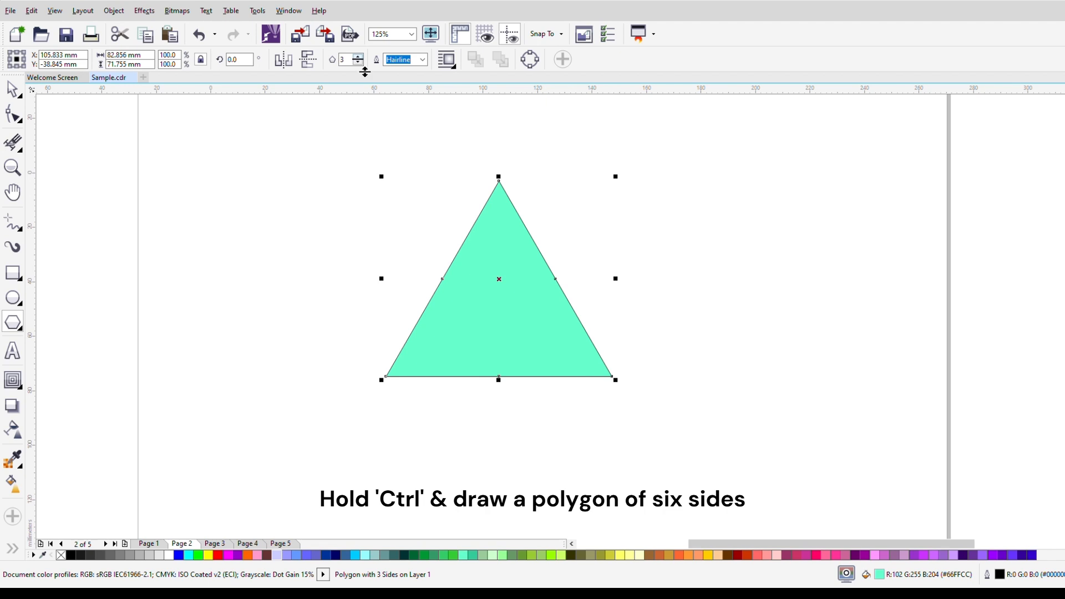
Step: Set the triangle's number of sides to 6 to turn it into a hexagon
{"action": "left_click", "coordinate": [360, 58]}
{"action": "left_click", "coordinate": [359, 58]}
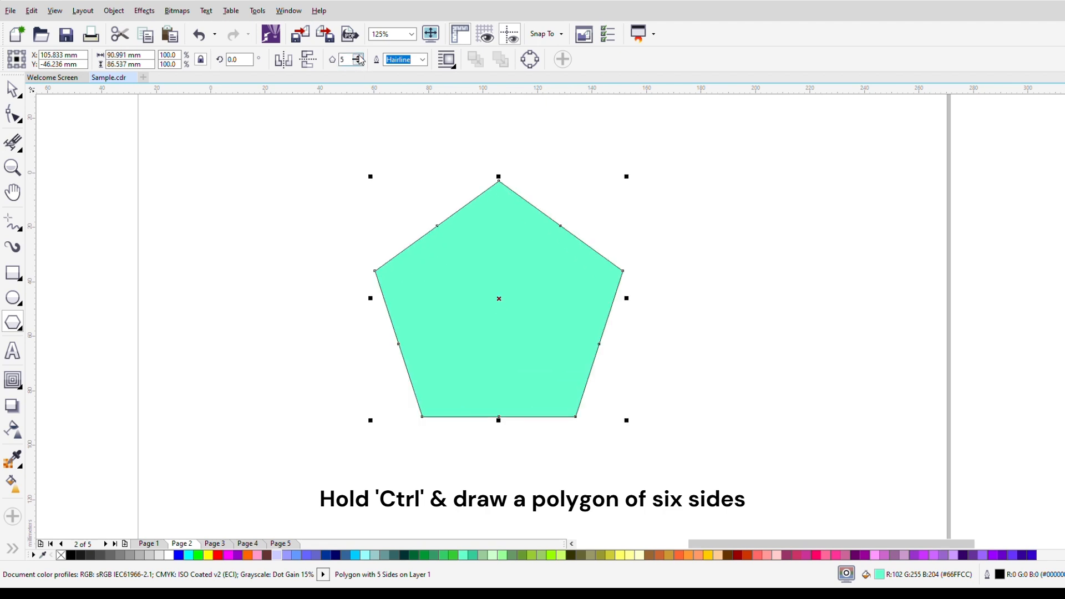
{"action": "left_click", "coordinate": [359, 57]}
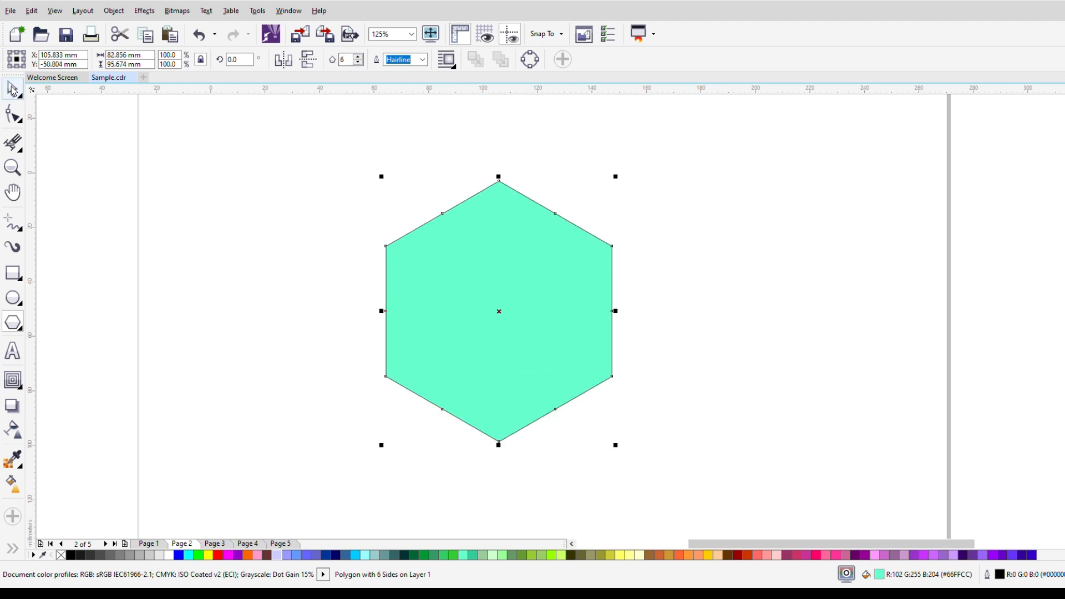
Step: Delete the midpoint nodes on the hexagon's edges, keeping only its corner nodes
{"action": "left_click", "coordinate": [13, 114]}
{"action": "left_click", "coordinate": [443, 214]}
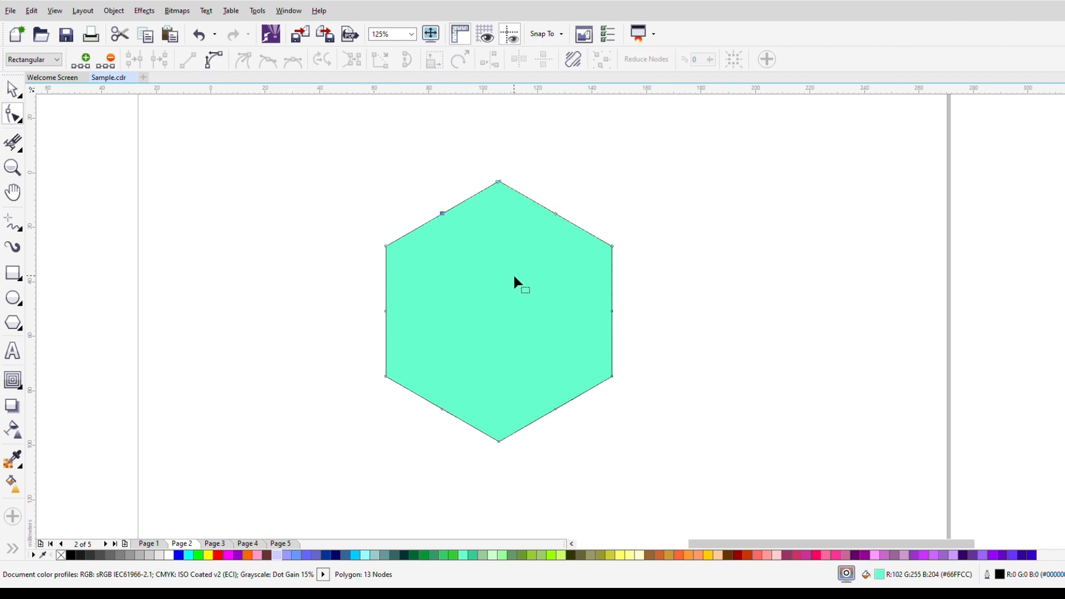
{"action": "left_click", "coordinate": [12, 88]}
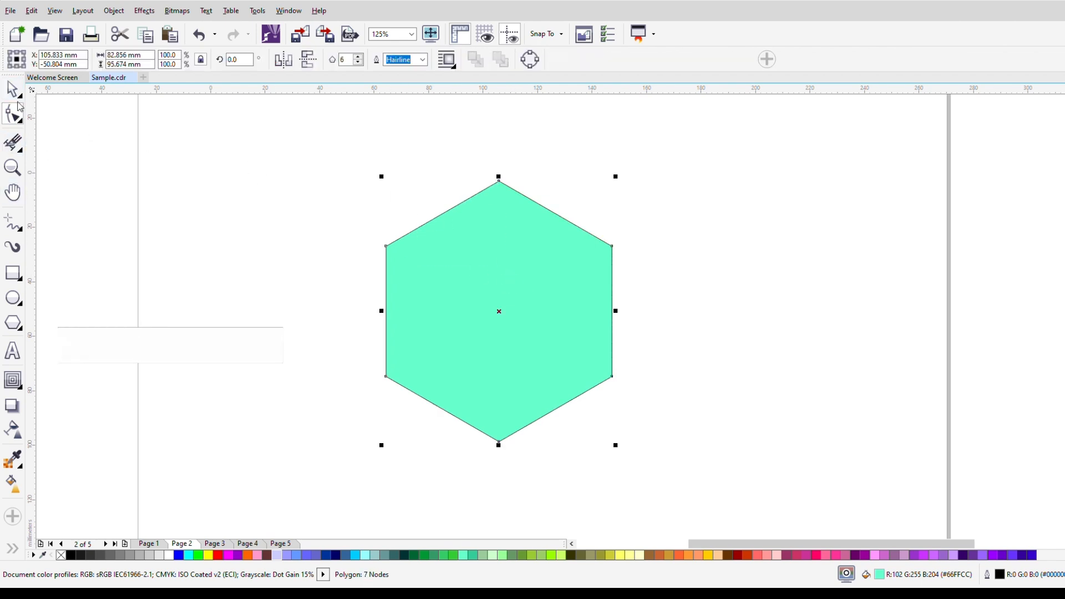
Step: Remove the hexagon's fill and set its width to 100 mm, scaling proportionally
{"action": "left_click", "coordinate": [60, 555]}
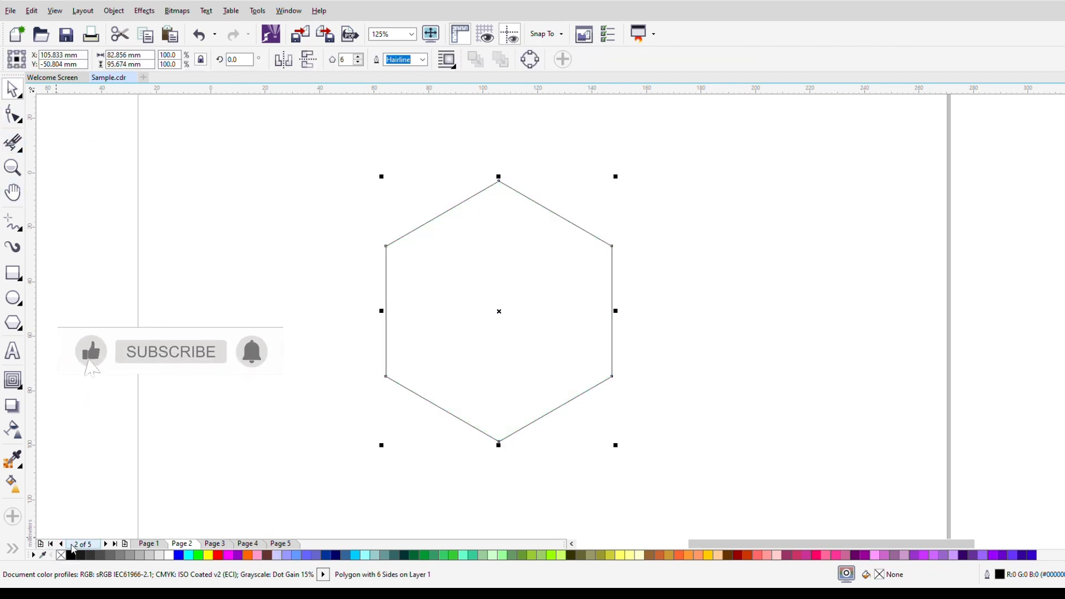
{"action": "left_click", "coordinate": [148, 56]}
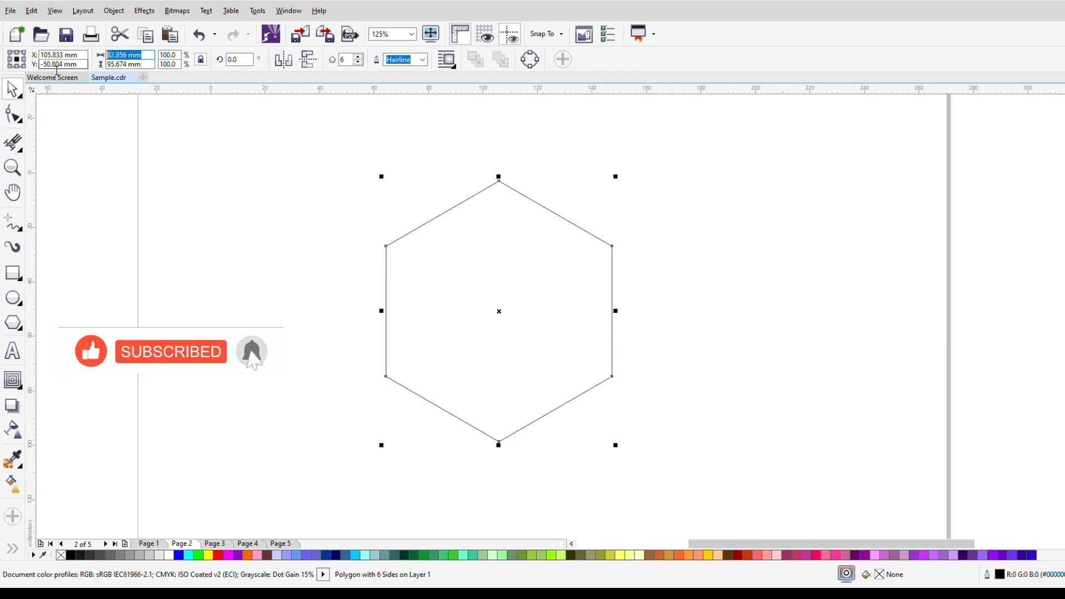
{"action": "type", "text": "100"}
{"action": "key", "text": "Return"}
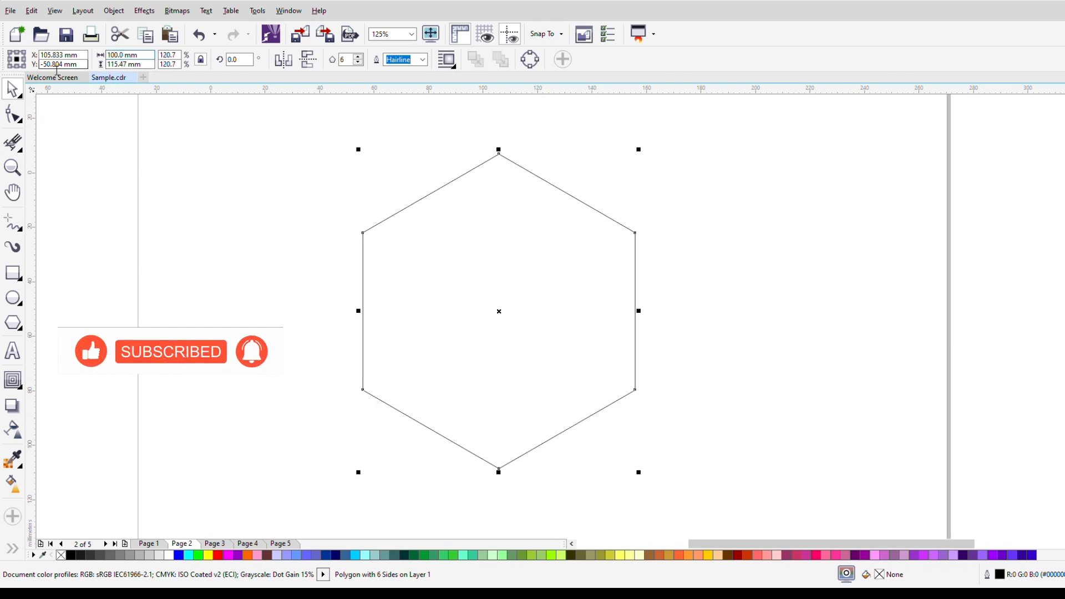
{"action": "left_click", "coordinate": [107, 161]}
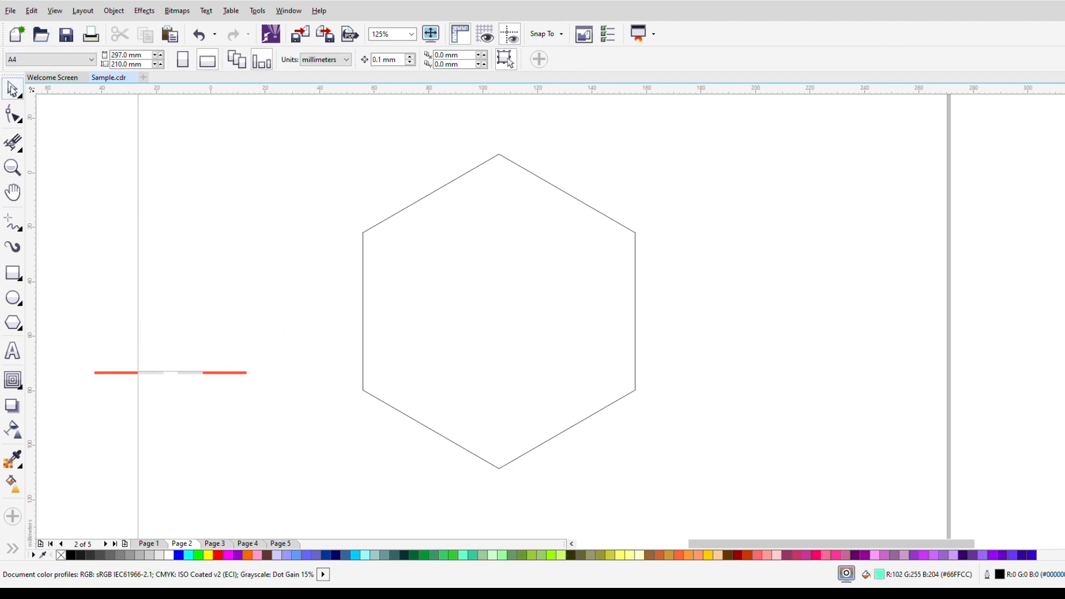
{"action": "left_click", "coordinate": [454, 188]}
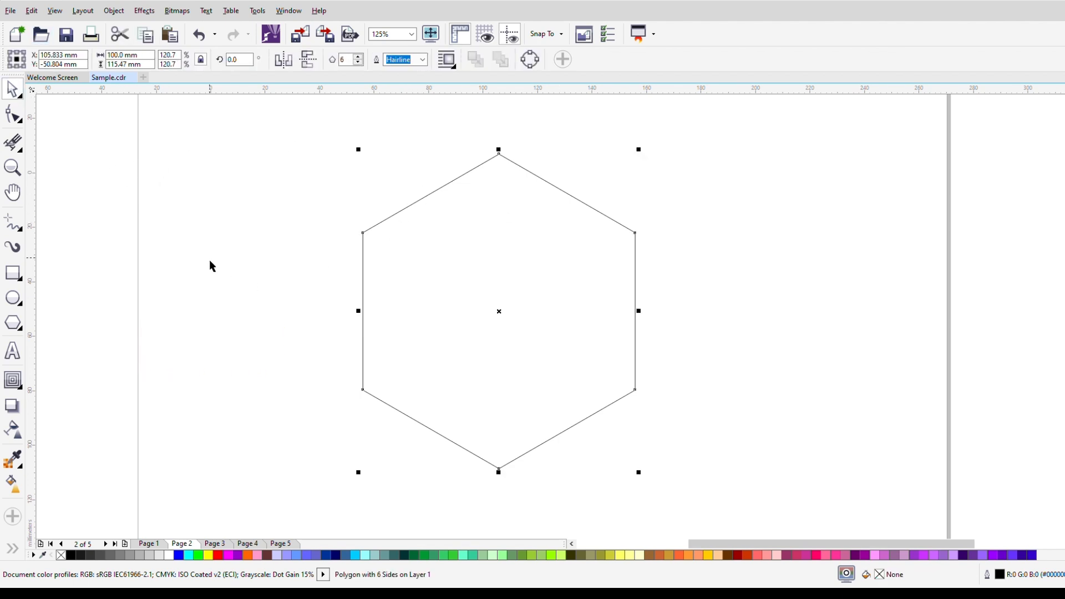
Step: Draw an unfilled narrow vertical rectangle, about 4.4 by 64.6 mm, from above the hexagon's top corner down to its centre
{"action": "left_click", "coordinate": [14, 275]}
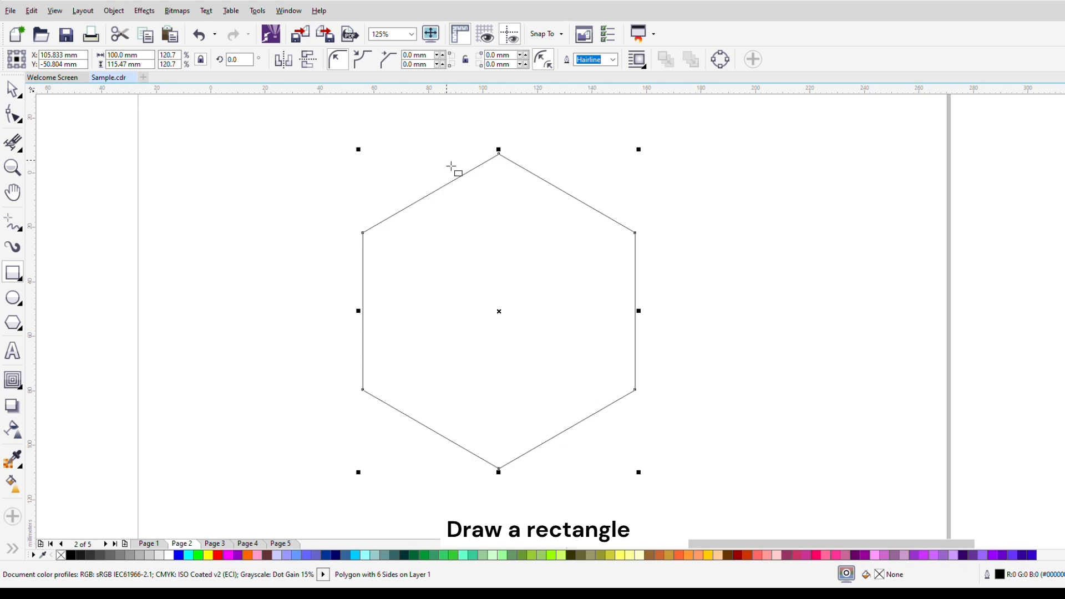
{"action": "left_click", "coordinate": [473, 147]}
{"action": "left_click_drag", "start_coordinate": [488, 135], "coordinate": [496, 315]}
{"action": "key", "text": "space"}
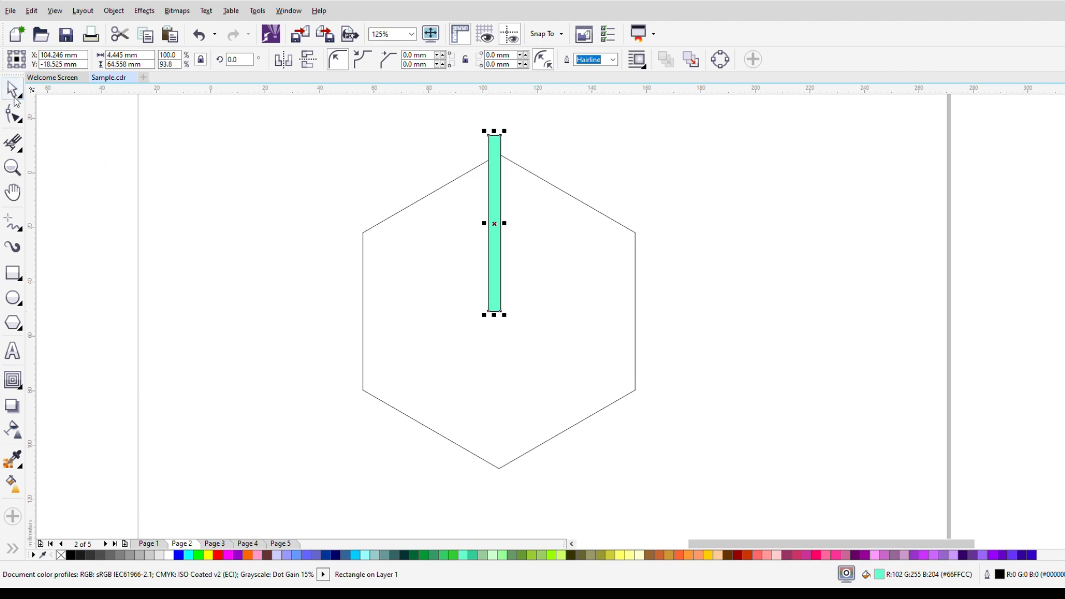
{"action": "left_click", "coordinate": [62, 555]}
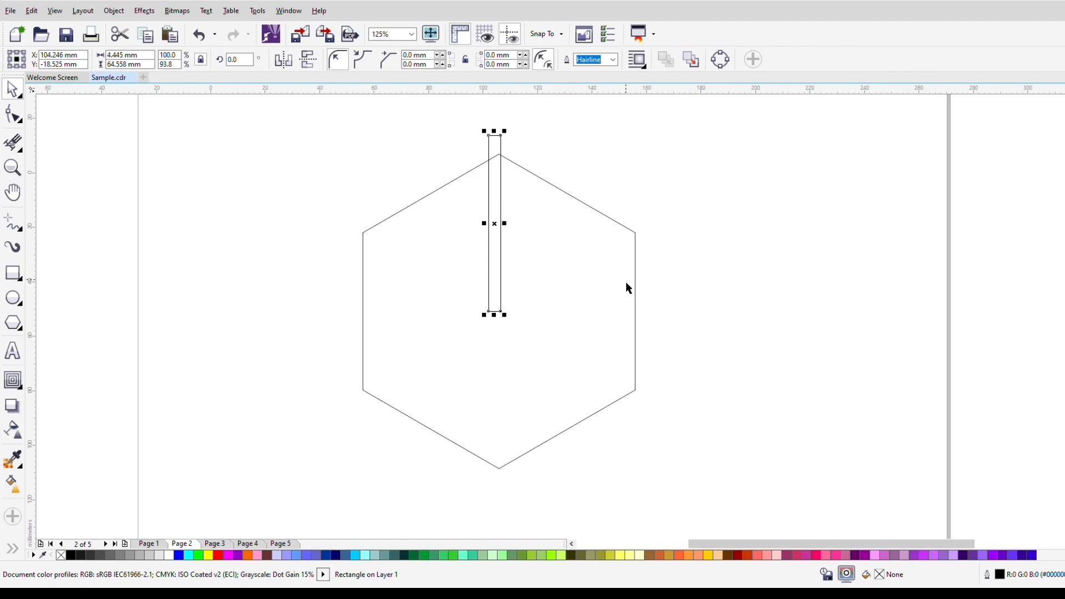
Step: Centre the rectangle horizontally on the hexagon and shorten it from its lower end to a height of about 50.6 mm
{"action": "left_click", "coordinate": [628, 288], "text": "shift"}
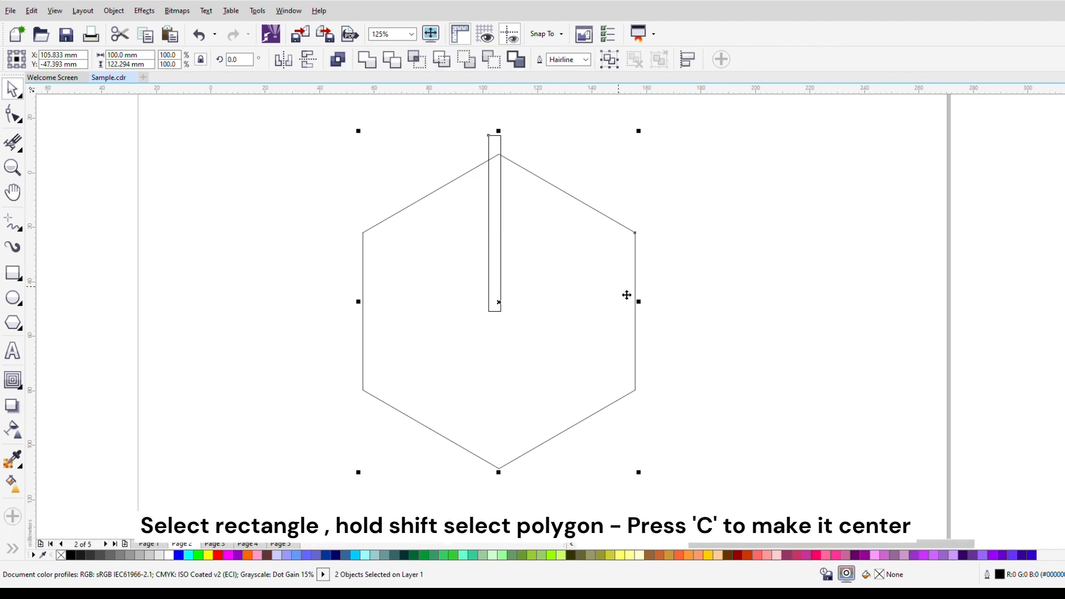
{"action": "key", "text": "c"}
{"action": "left_click", "coordinate": [617, 209]}
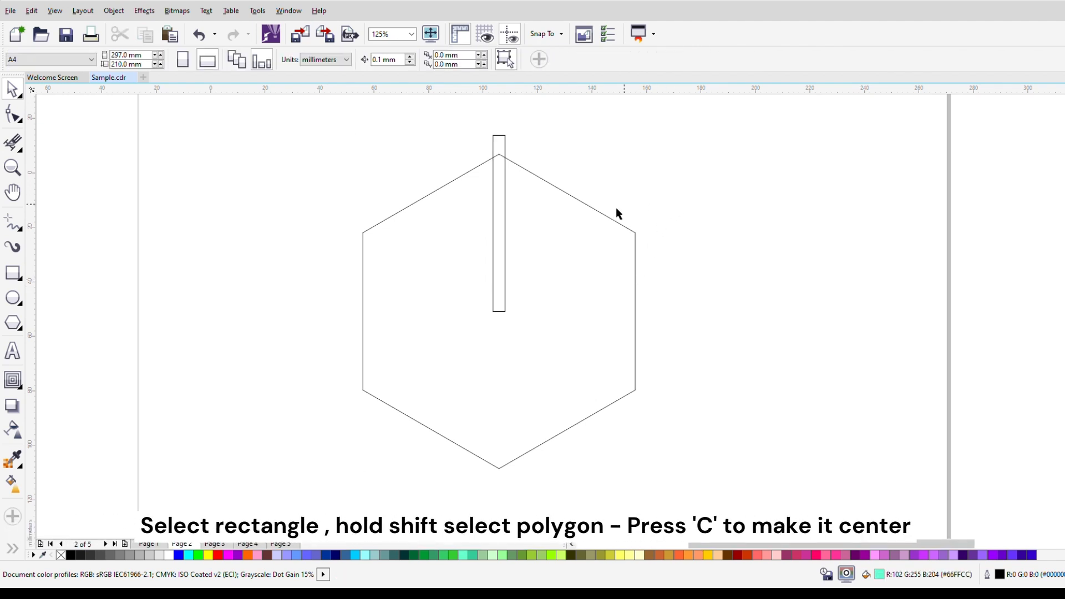
{"action": "left_click", "coordinate": [504, 217]}
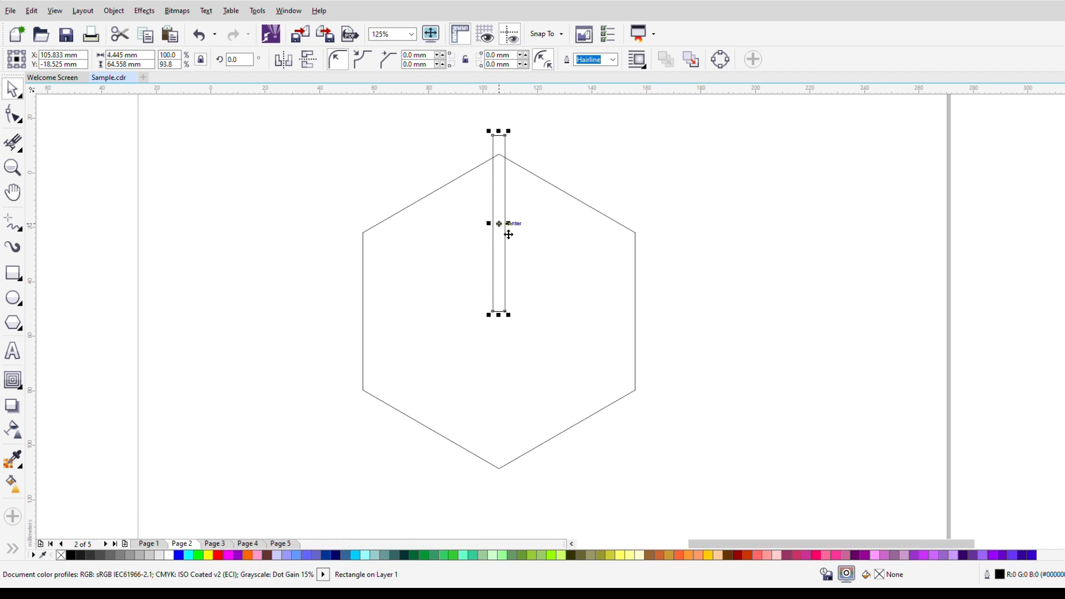
{"action": "left_click_drag", "start_coordinate": [506, 316], "coordinate": [505, 277]}
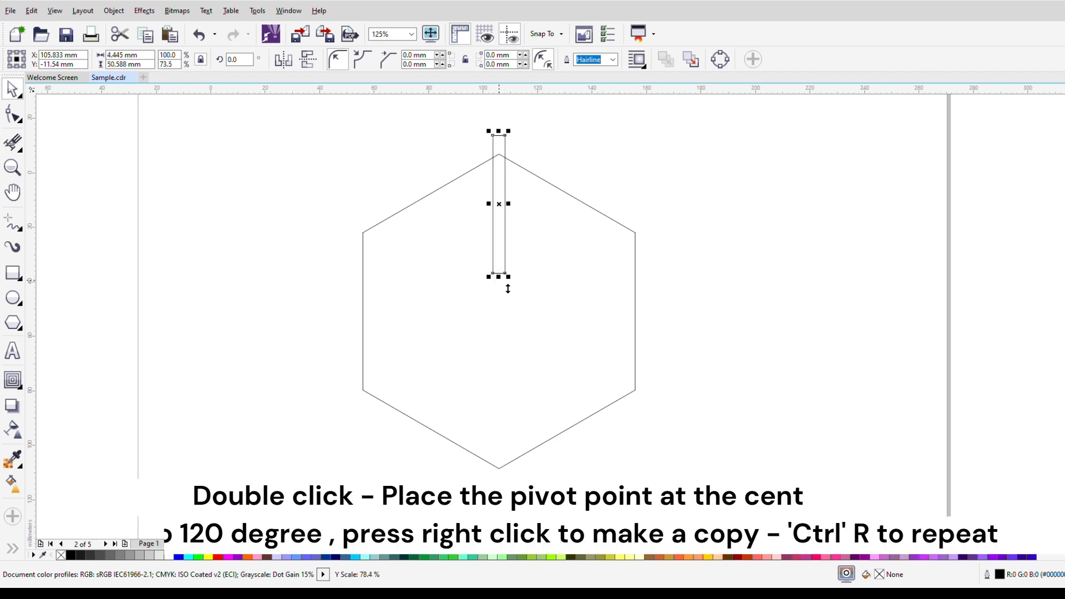
Step: Make two copies of the rectangle rotated in 120-degree steps around the hexagon's centre
{"action": "left_click", "coordinate": [508, 235]}
{"action": "left_click_drag", "start_coordinate": [500, 204], "coordinate": [498, 312]}
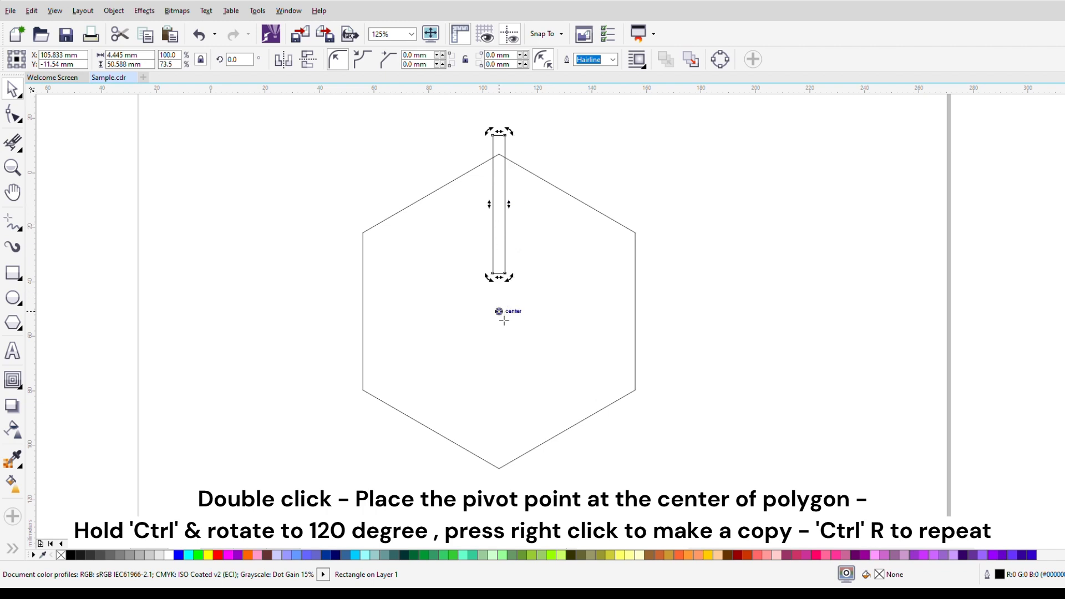
{"action": "left_click_drag", "start_coordinate": [516, 141], "coordinate": [637, 398]}
{"action": "right_click", "coordinate": [636, 398]}
{"action": "key", "text": "ctrl+r"}
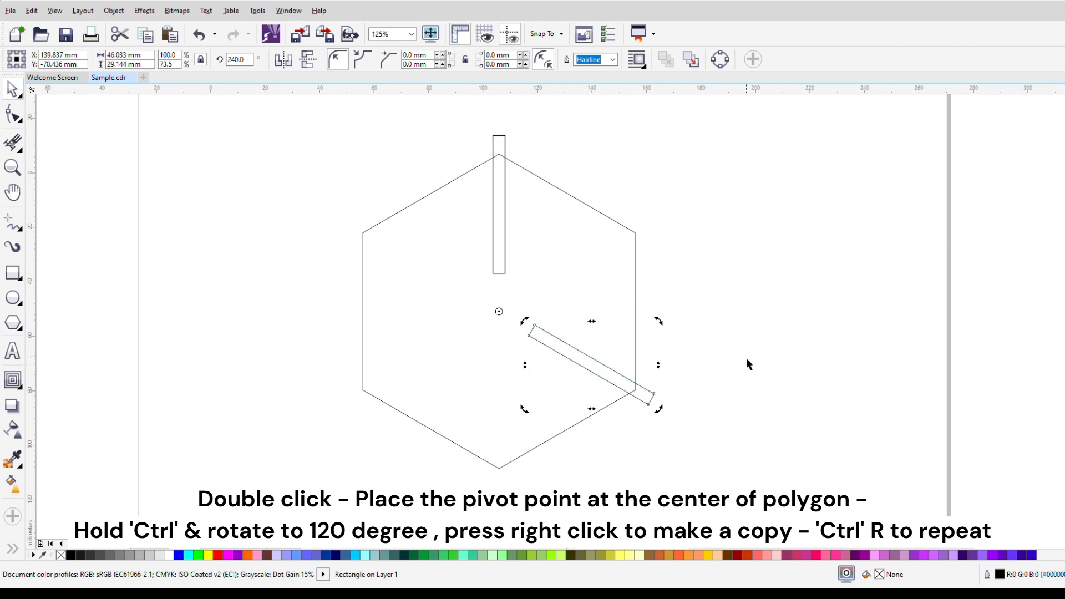
{"action": "left_click", "coordinate": [626, 277]}
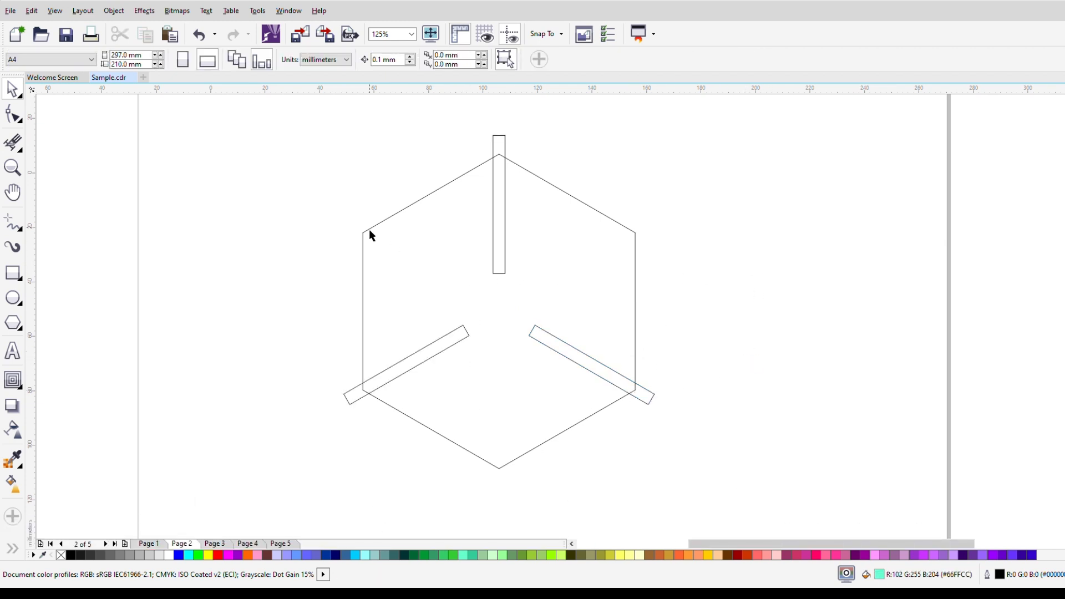
Step: Draw a straight freehand line from the hexagon's centre through its upper-left corner, about 98 mm long at 150 degrees
{"action": "left_click", "coordinate": [16, 225]}
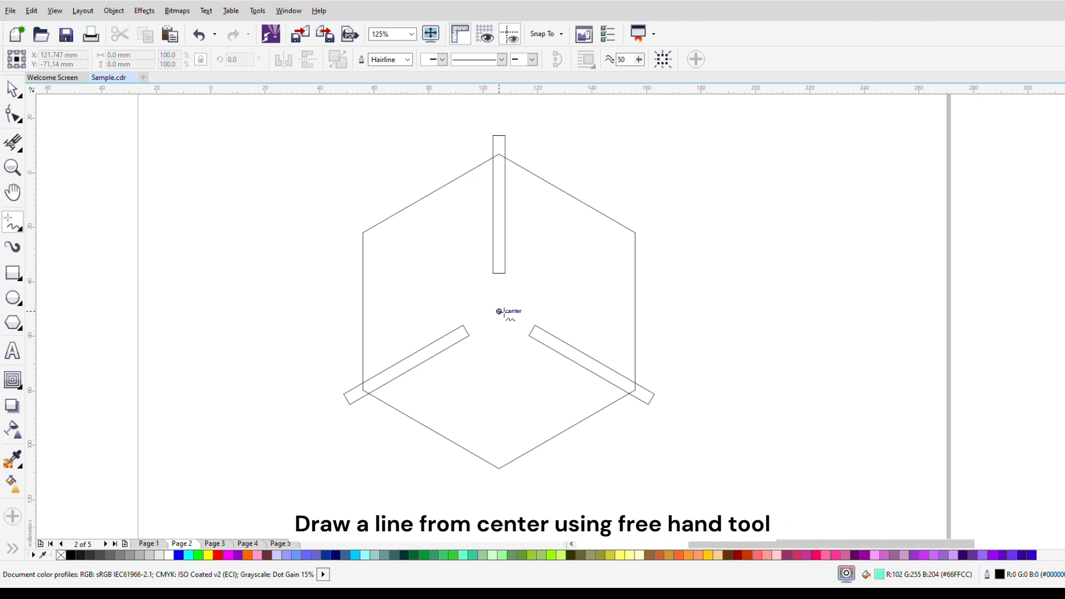
{"action": "left_click", "coordinate": [504, 320]}
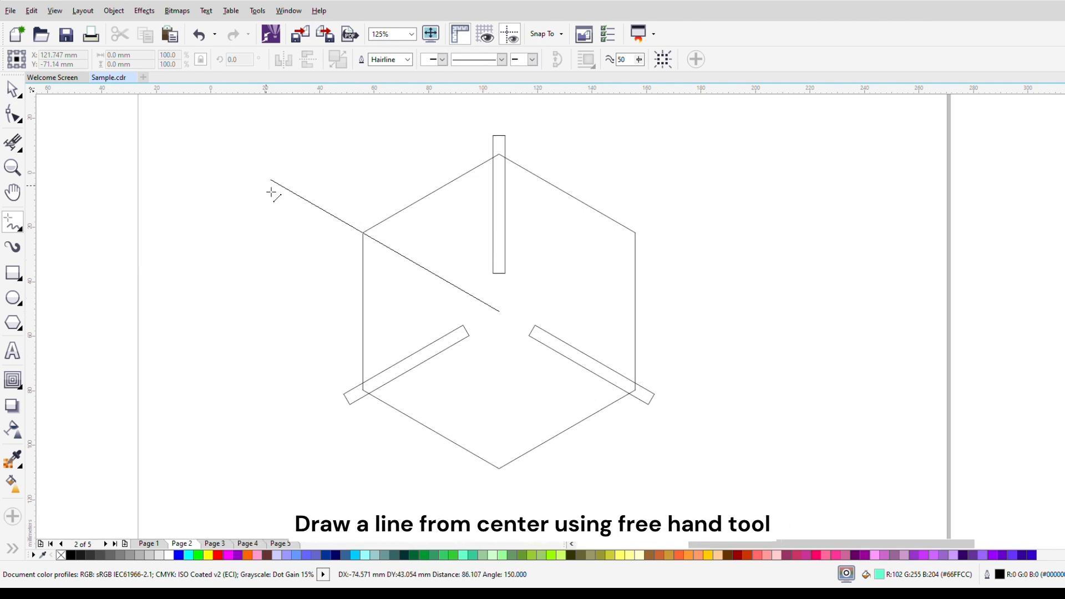
{"action": "left_click", "coordinate": [272, 186]}
{"action": "left_click", "coordinate": [12, 89]}
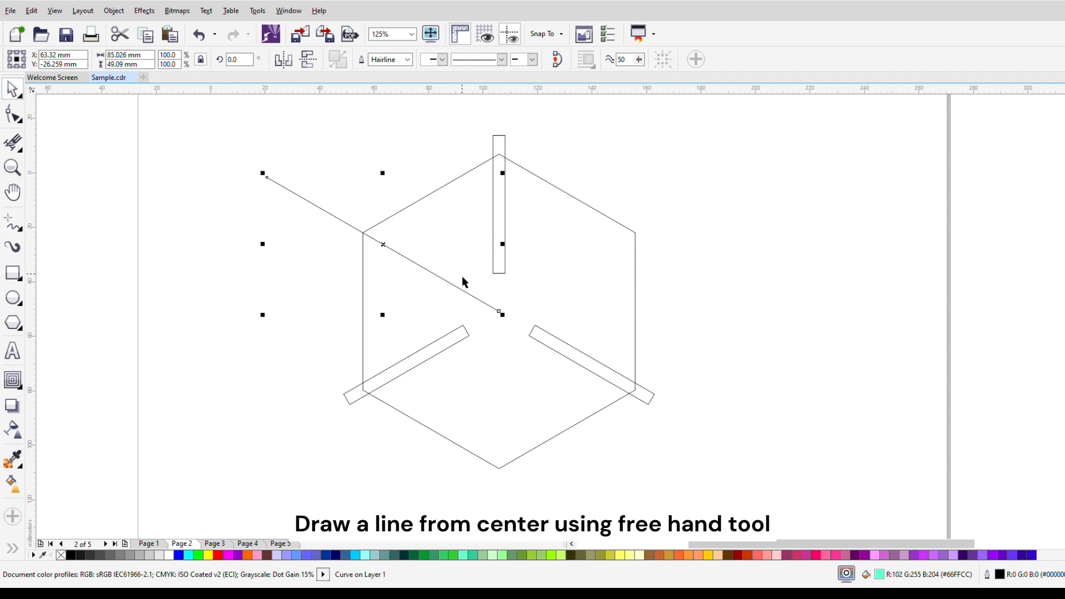
Step: Make two copies of the line rotated in 120-degree steps around its end at the hexagon's centre
{"action": "left_click", "coordinate": [385, 246]}
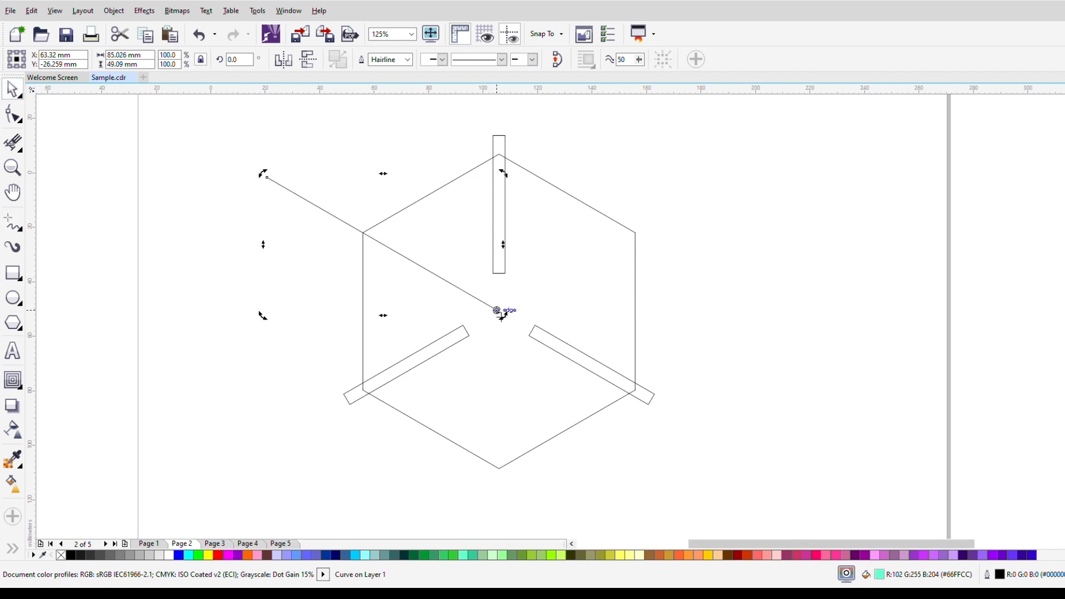
{"action": "left_click_drag", "start_coordinate": [271, 181], "coordinate": [642, 231]}
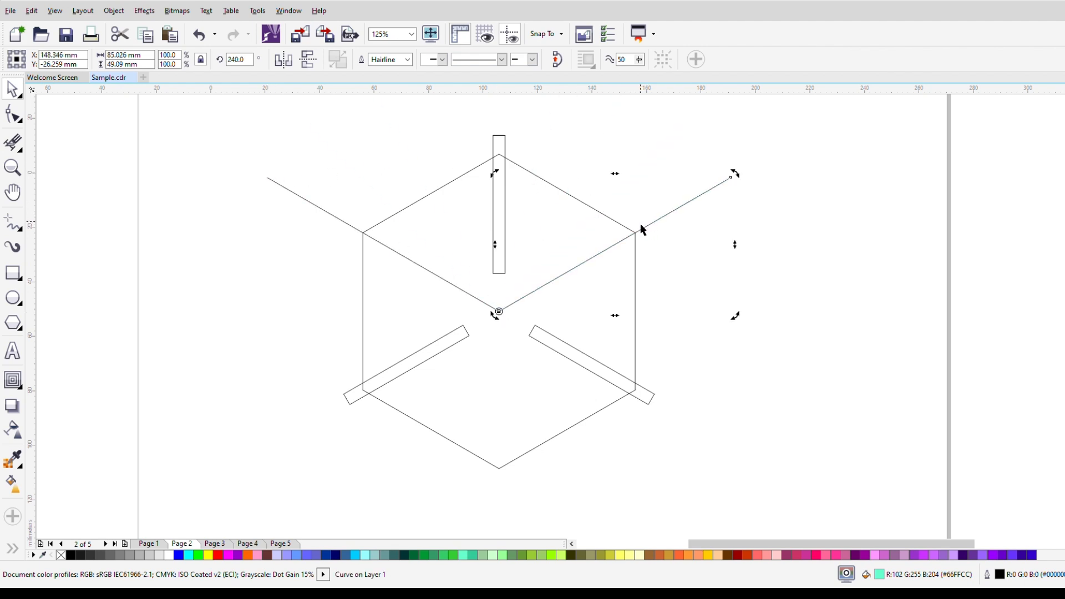
{"action": "key", "text": "ctrl+r"}
{"action": "left_click", "coordinate": [783, 229]}
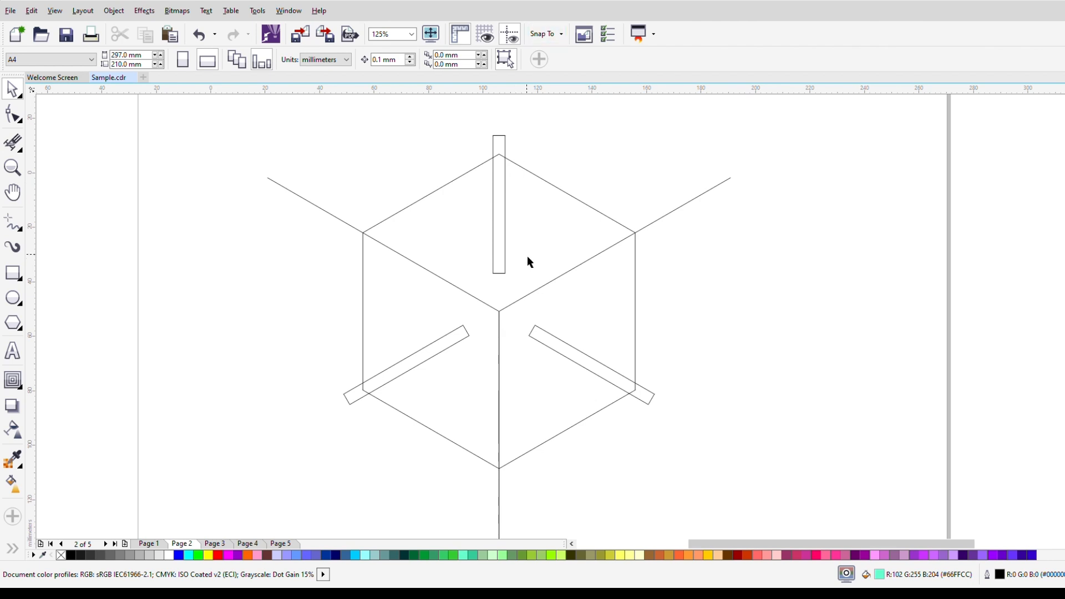
Step: Draw a 3-point curve from the lower-left rectangle's intersection with the hexagon's left edge to the top rectangle's intersection with the upper-left edge
{"action": "left_click", "coordinate": [20, 232]}
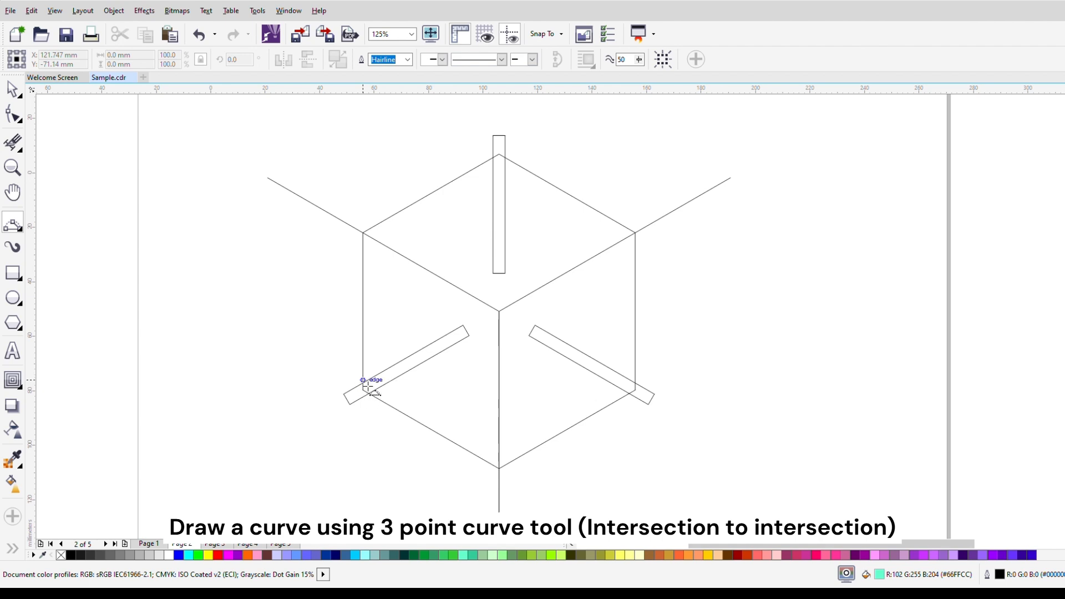
{"action": "scroll", "coordinate": [363, 385], "scroll_direction": "up", "scroll_amount": 1}
{"action": "scroll", "coordinate": [371, 393], "scroll_direction": "up", "scroll_amount": 1}
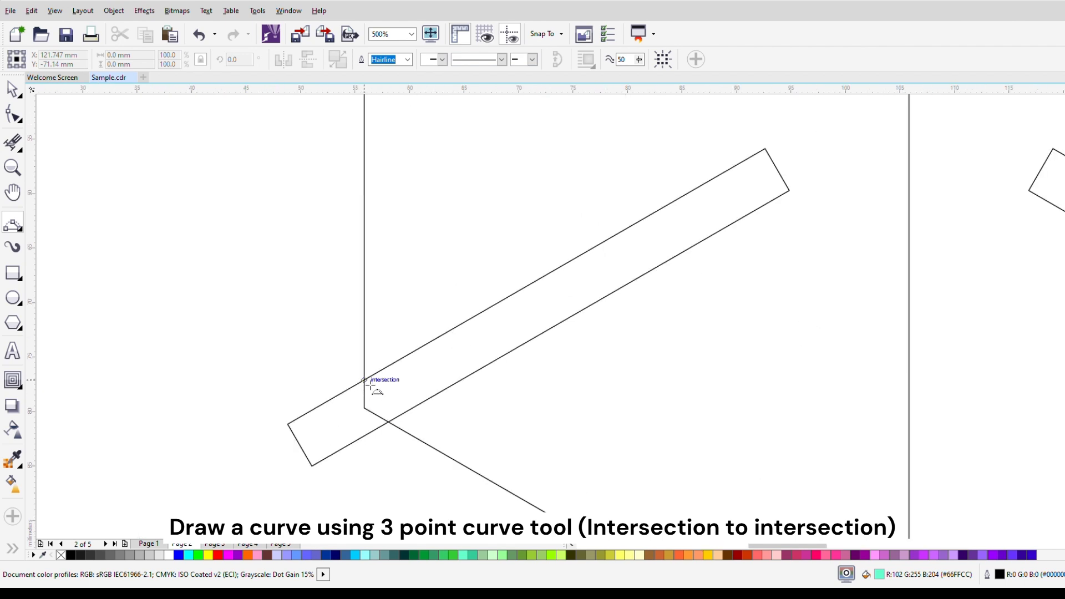
{"action": "scroll", "coordinate": [369, 383], "scroll_direction": "down", "scroll_amount": 2}
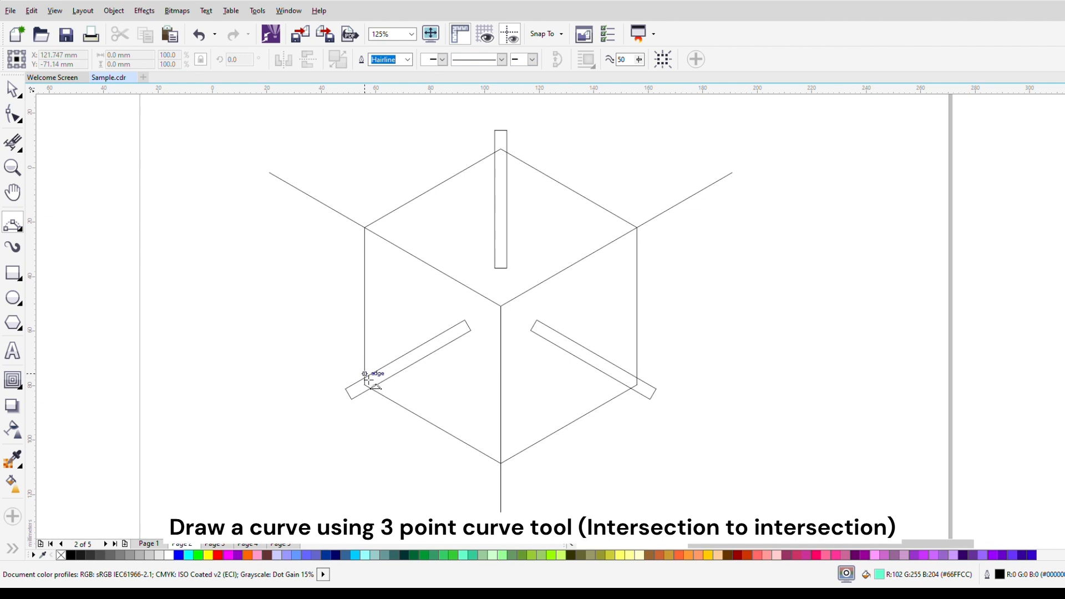
{"action": "scroll", "coordinate": [368, 377], "scroll_direction": "up", "scroll_amount": 2}
{"action": "scroll", "coordinate": [375, 377], "scroll_direction": "down", "scroll_amount": 2}
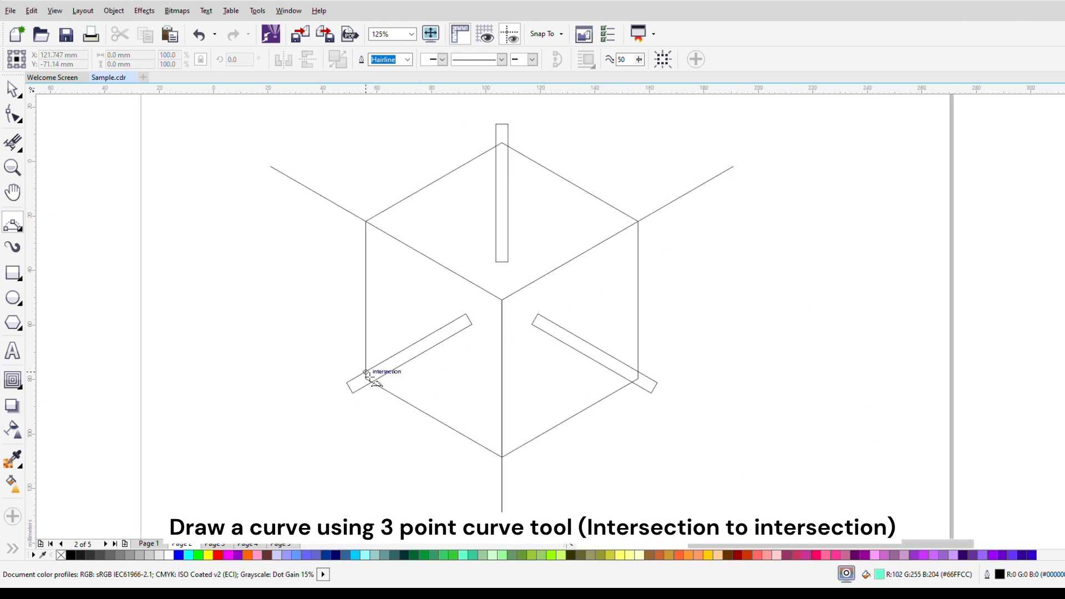
{"action": "left_click_drag", "start_coordinate": [369, 375], "coordinate": [499, 151]}
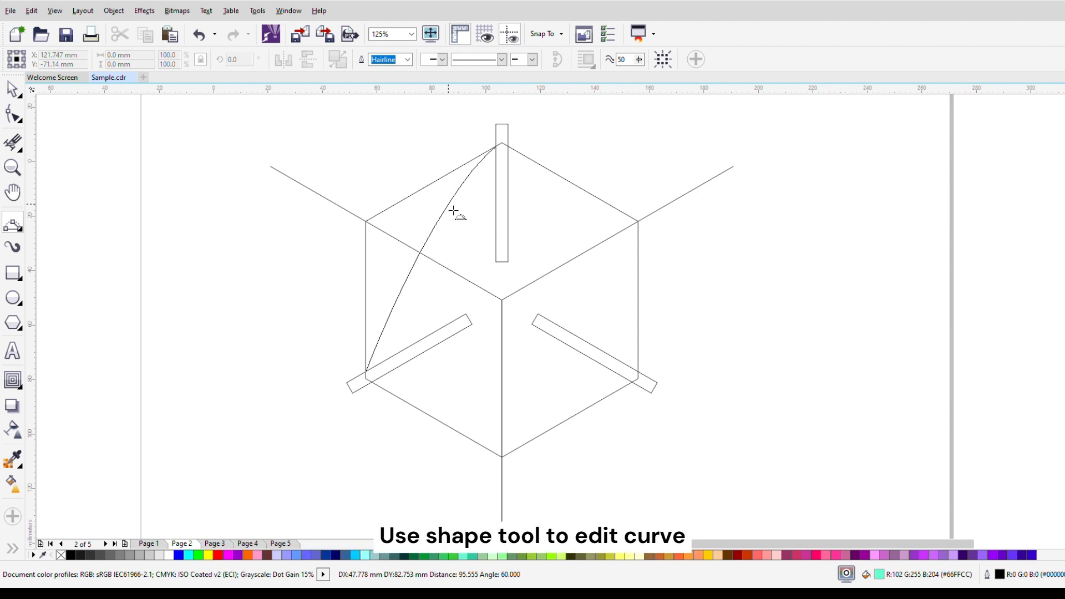
{"action": "left_click", "coordinate": [454, 211]}
Step: Reshape the curve into an S by moving its upper handle to the hexagon's upper-left corner and its lower handle near the centre
{"action": "left_click", "coordinate": [12, 115]}
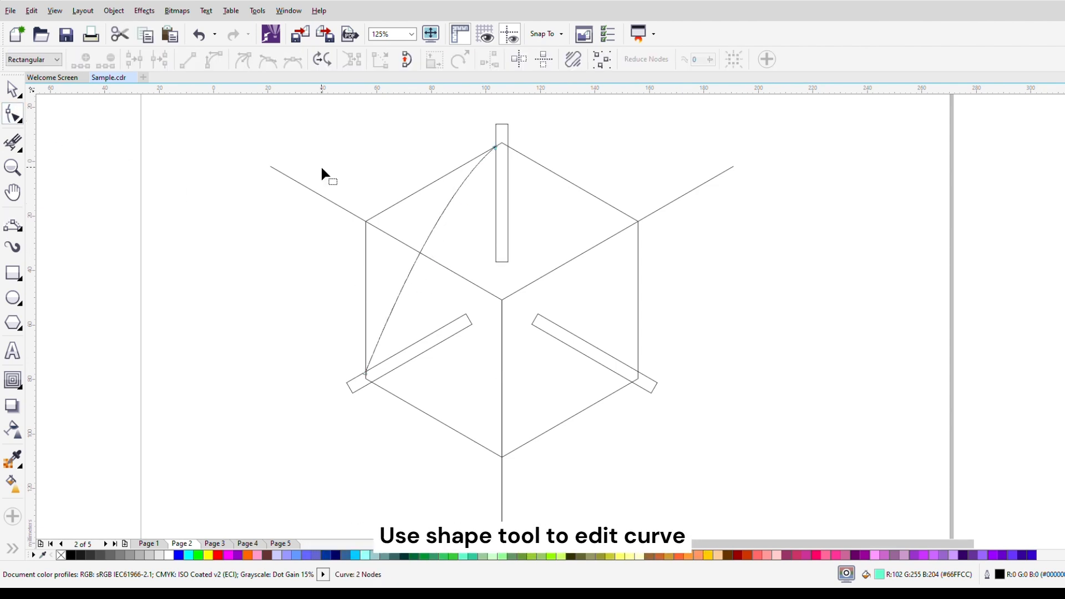
{"action": "left_click", "coordinate": [496, 148]}
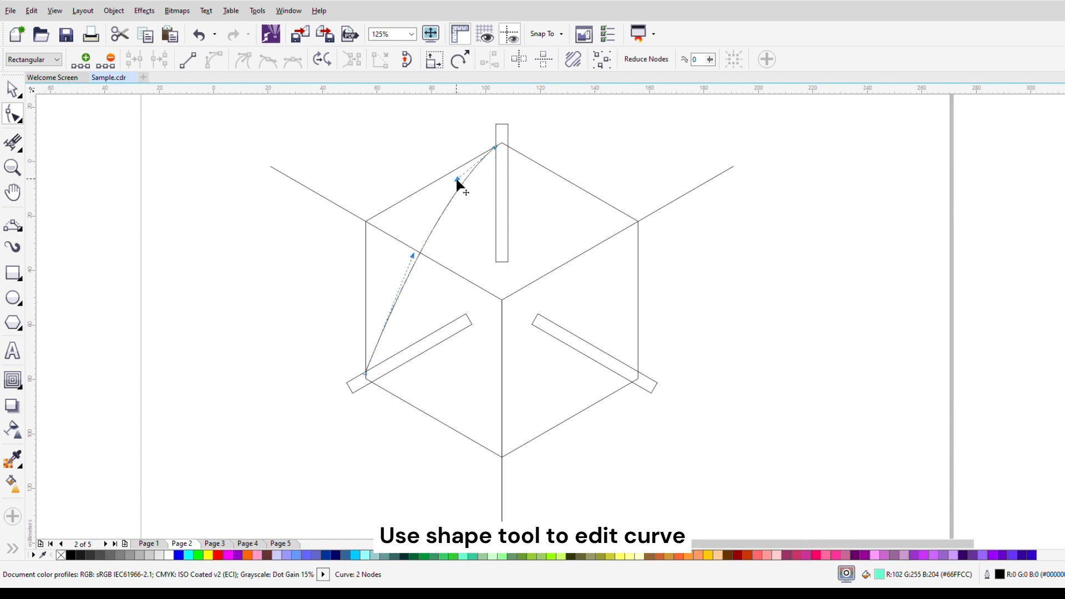
{"action": "left_click_drag", "start_coordinate": [458, 180], "coordinate": [368, 225]}
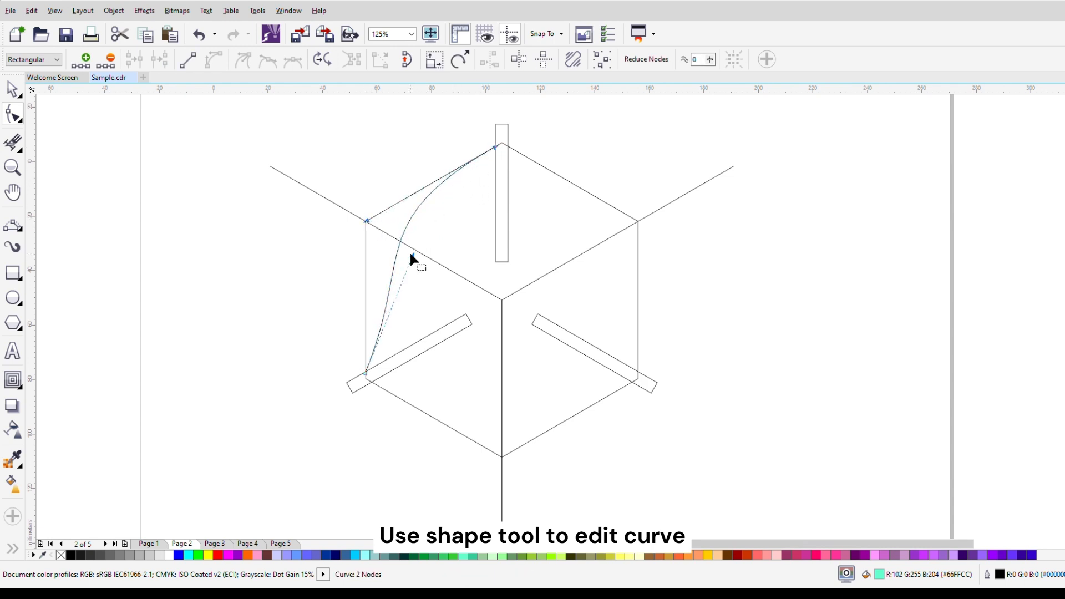
{"action": "left_click_drag", "start_coordinate": [411, 256], "coordinate": [498, 297]}
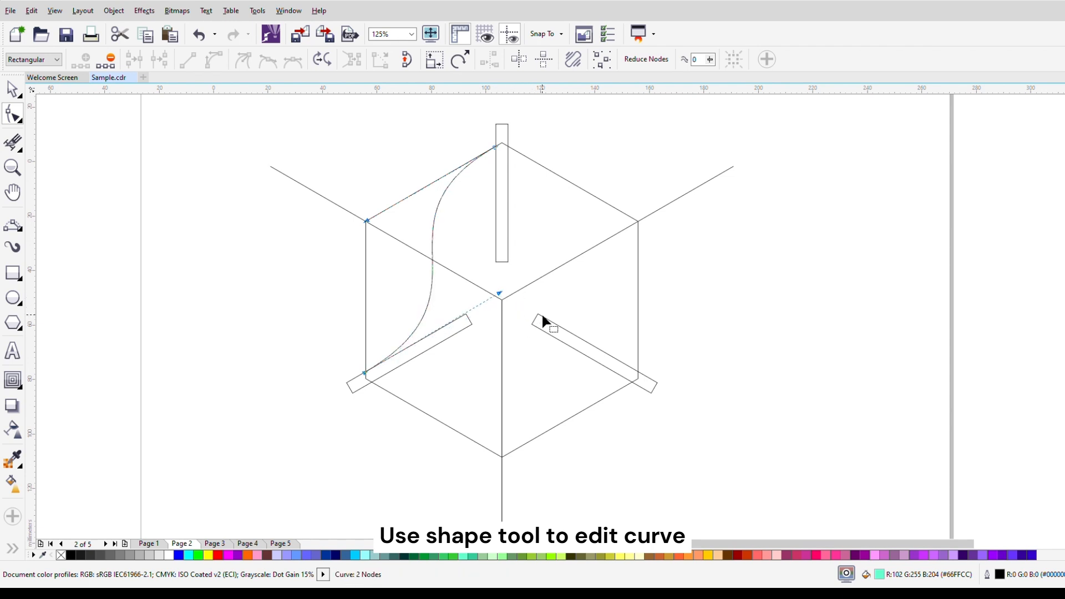
{"action": "left_click", "coordinate": [12, 89]}
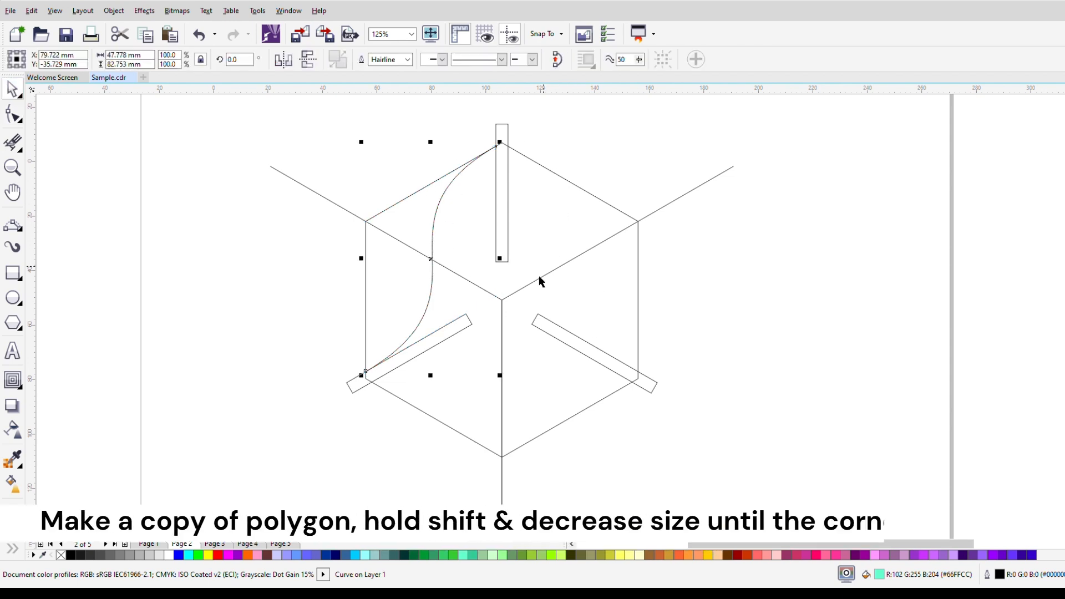
Step: Make a concentric, proportionally smaller copy of the hexagon, about 50.7 mm wide, with its upper-left corner meeting the S-curve
{"action": "left_click", "coordinate": [217, 349]}
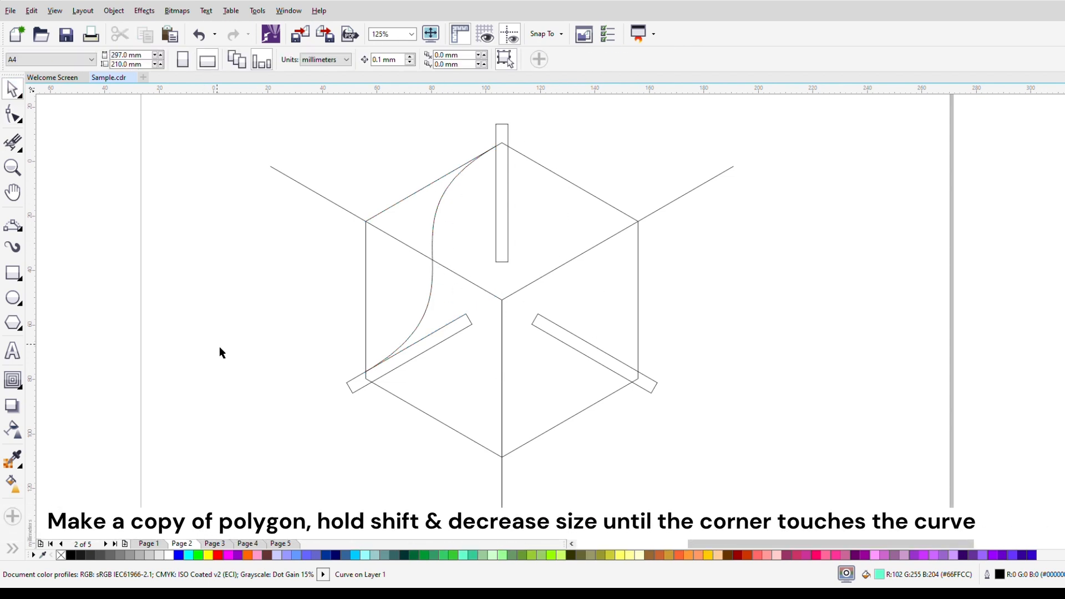
{"action": "left_click", "coordinate": [584, 195]}
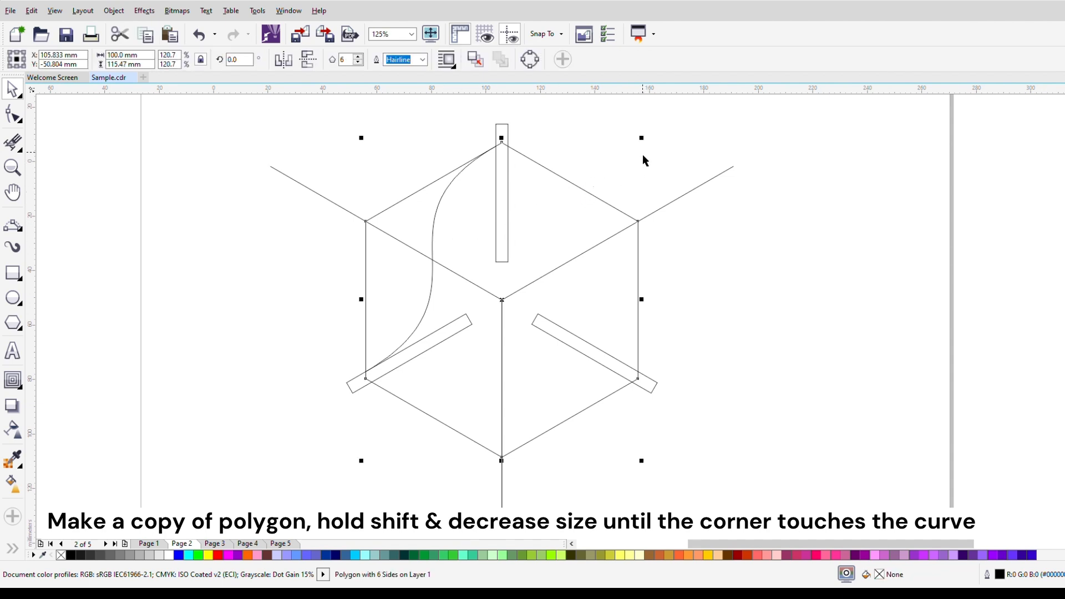
{"action": "left_click_drag", "start_coordinate": [648, 146], "coordinate": [632, 224]}
{"action": "scroll", "coordinate": [449, 242], "scroll_direction": "up", "scroll_amount": 8}
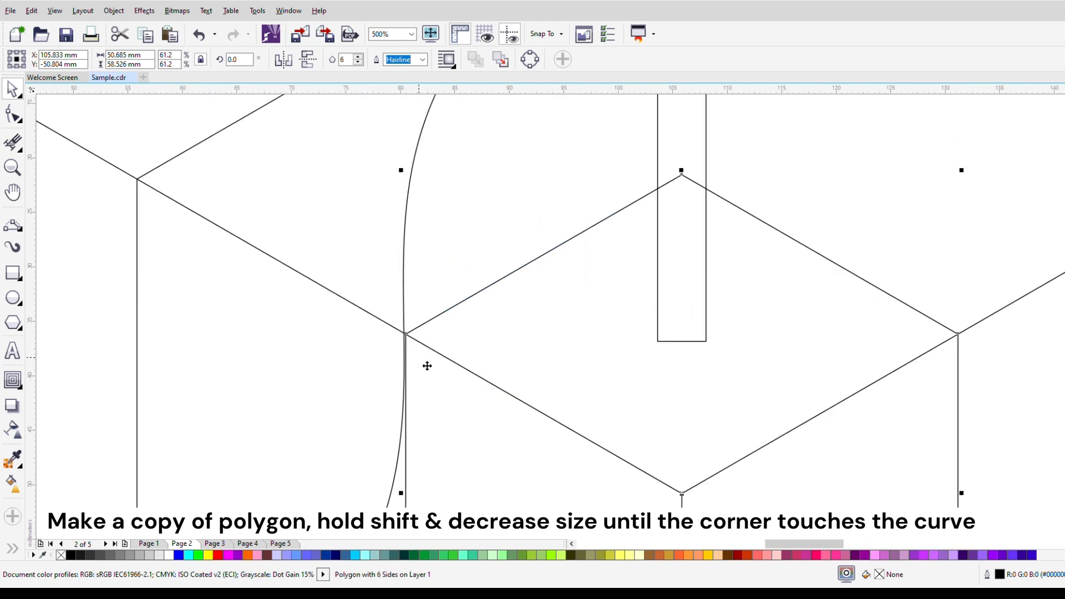
{"action": "scroll", "coordinate": [416, 281], "scroll_direction": "down", "scroll_amount": 4}
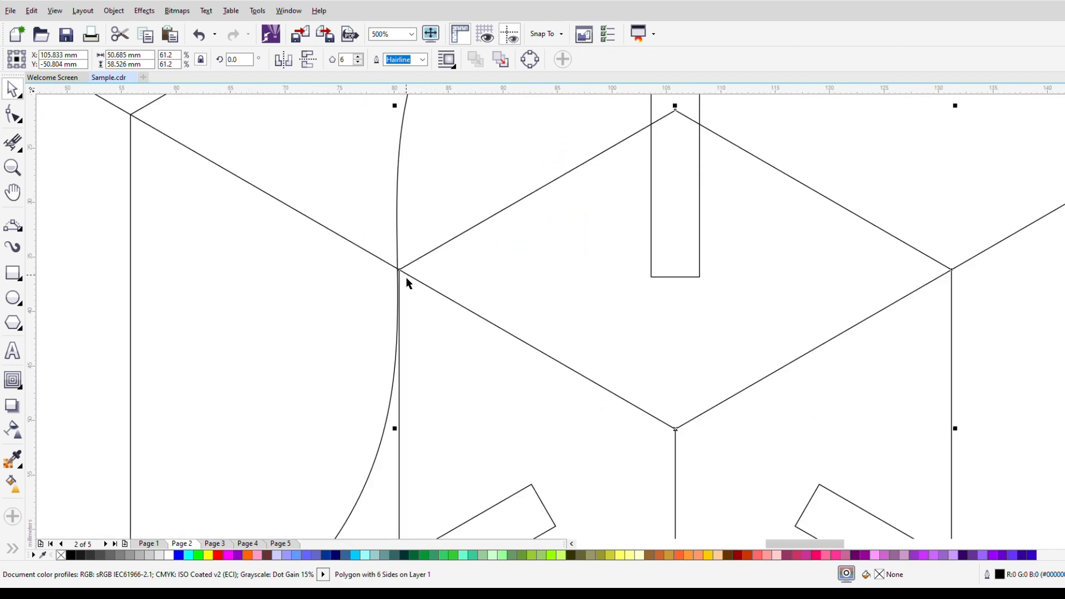
{"action": "scroll", "coordinate": [406, 281], "scroll_direction": "up", "scroll_amount": 2}
{"action": "scroll", "coordinate": [408, 284], "scroll_direction": "down", "scroll_amount": 1}
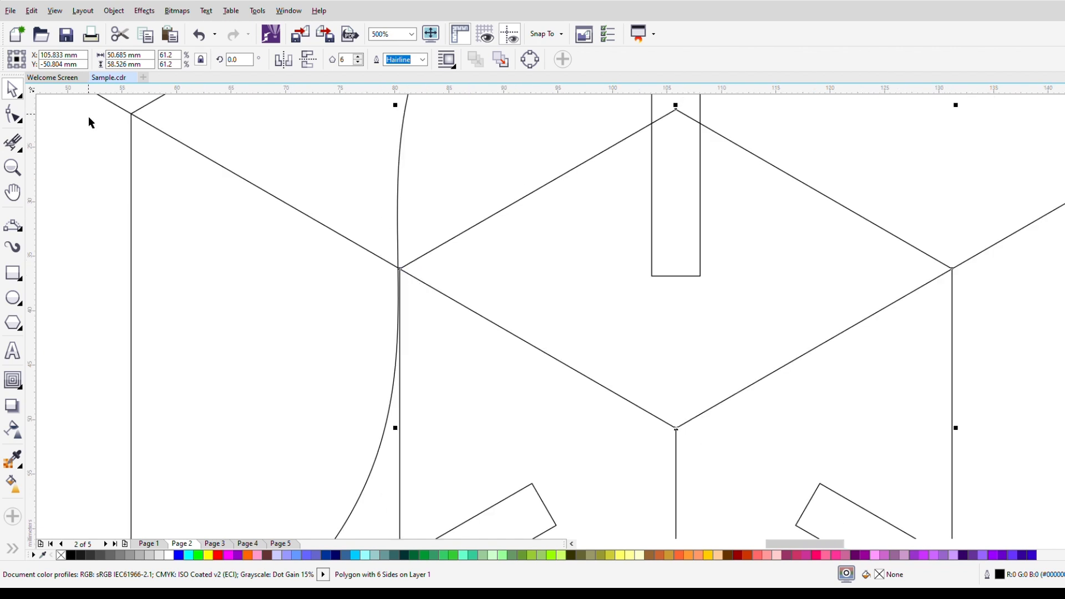
Step: Try a width of 50.7 mm for the inner hexagon, keeping its proportions
{"action": "left_click_drag", "start_coordinate": [143, 56], "coordinate": [109, 69]}
{"action": "type", "text": "50.7"}
{"action": "key", "text": "Return"}
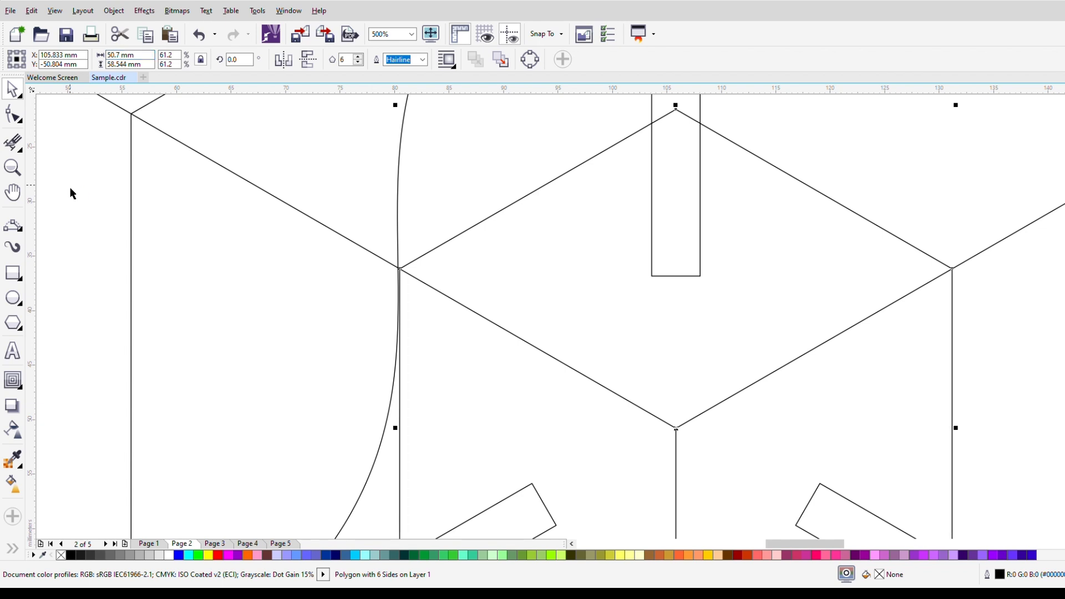
{"action": "scroll", "coordinate": [408, 268], "scroll_direction": "up", "scroll_amount": 4}
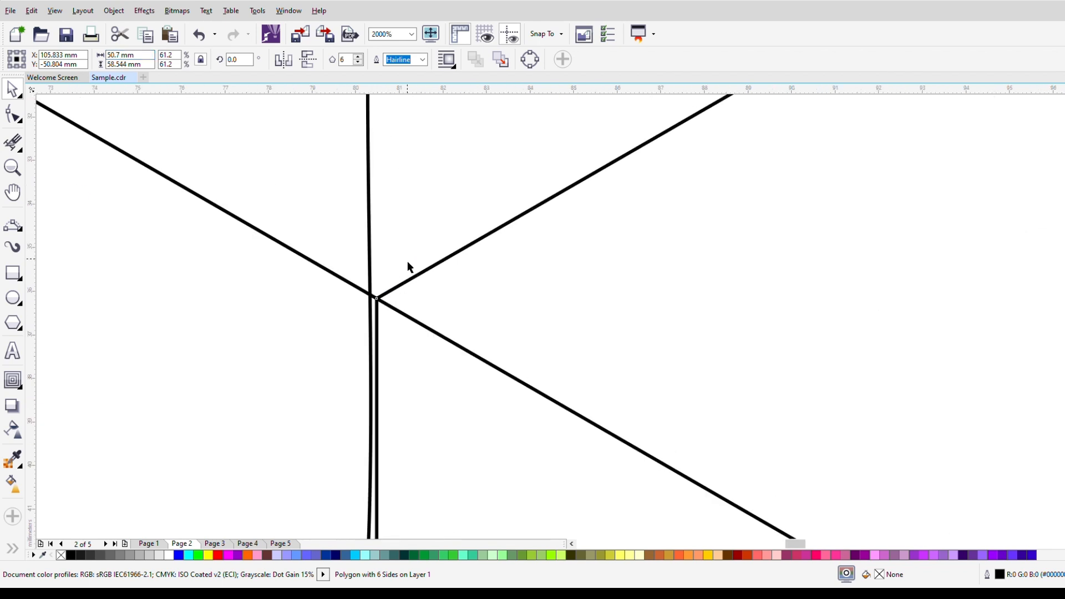
Step: Set the inner hexagon's width to 50.9 mm, keeping its proportions, so its upper-left corner meets the S-curve
{"action": "left_click", "coordinate": [109, 55]}
{"action": "type", "text": "50.9"}
{"action": "key", "text": "Return"}
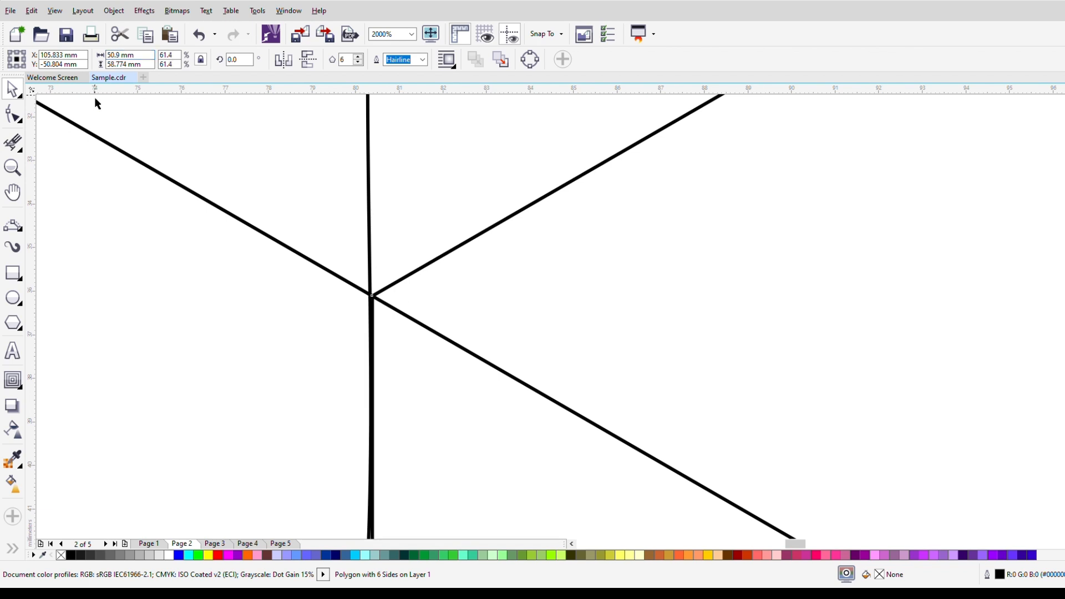
{"action": "scroll", "coordinate": [383, 288], "scroll_direction": "up", "scroll_amount": 2}
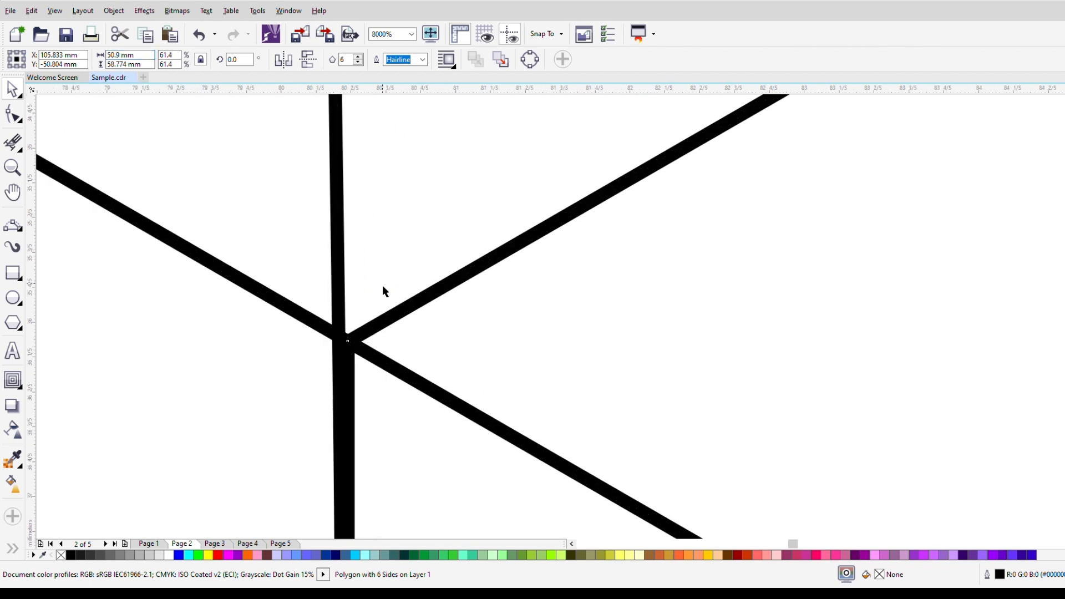
{"action": "scroll", "coordinate": [383, 289], "scroll_direction": "down", "scroll_amount": 6}
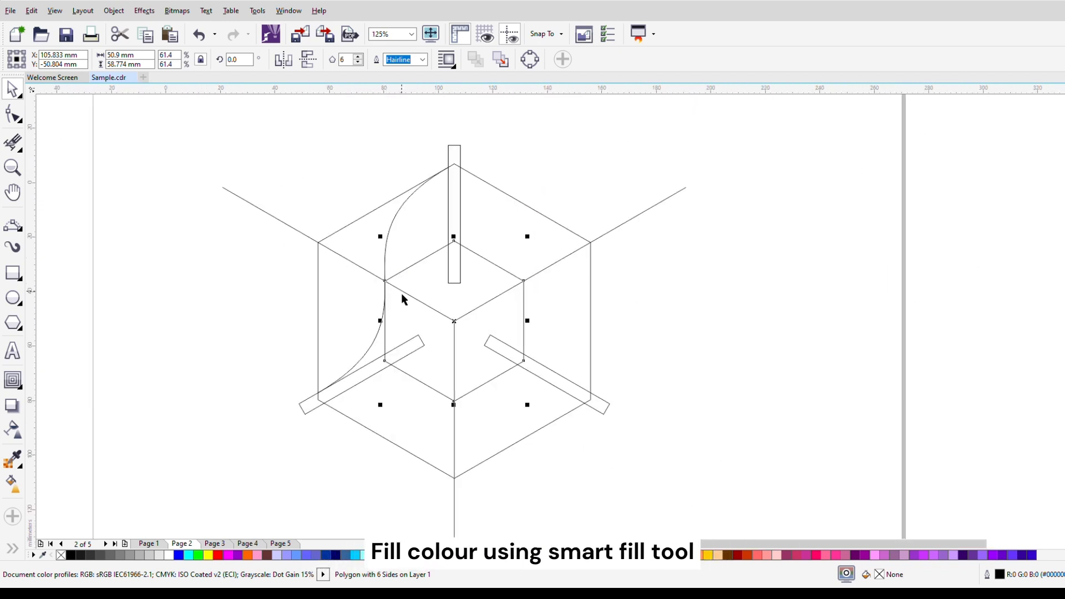
Step: Smart-fill dark red (#990000) the two regions left of the S-curve and the region between the curve, inner hexagon and top rectangle
{"action": "left_click", "coordinate": [168, 172]}
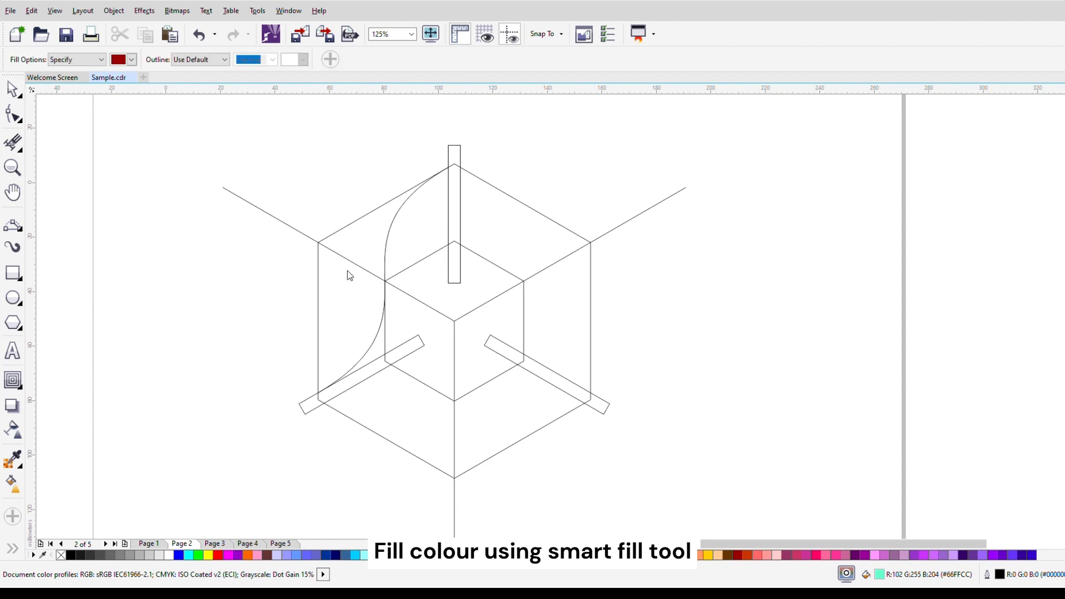
{"action": "left_click", "coordinate": [373, 247]}
{"action": "left_click", "coordinate": [350, 310]}
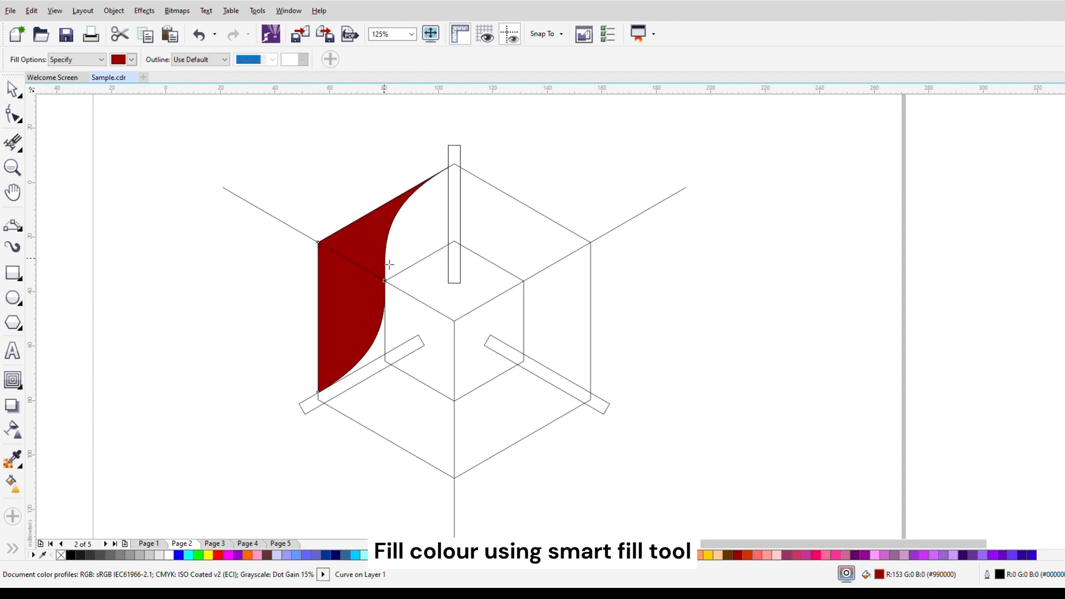
{"action": "left_click", "coordinate": [405, 246]}
Step: Select the three filled shapes together with the inner hexagon and move them aside, away from the construction geometry
{"action": "left_click", "coordinate": [12, 89]}
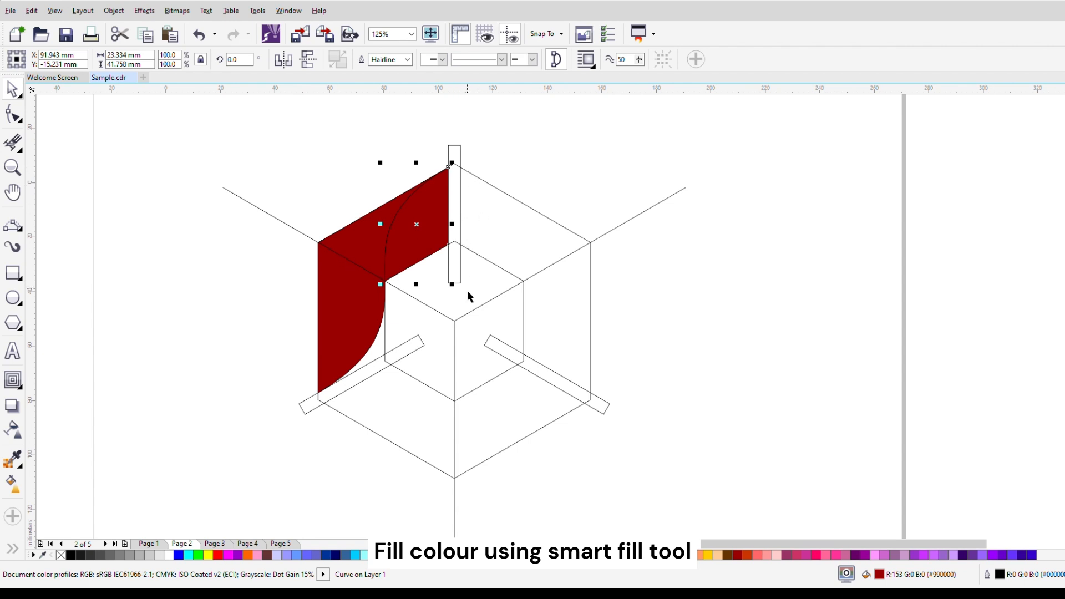
{"action": "left_click", "coordinate": [363, 253], "text": "shift"}
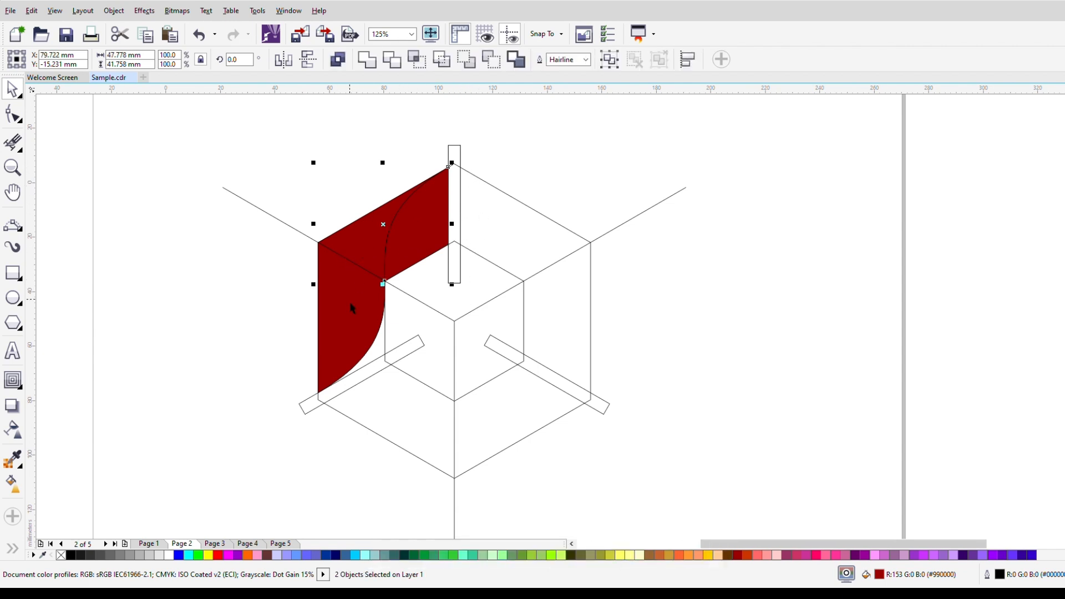
{"action": "left_click", "coordinate": [364, 306], "text": "shift"}
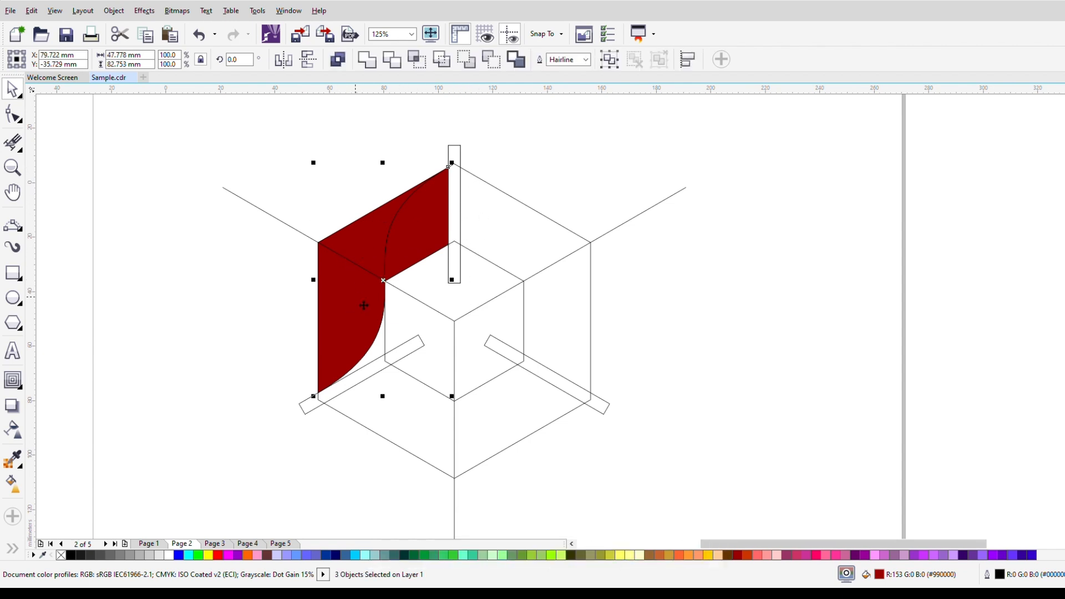
{"action": "left_click", "coordinate": [511, 281], "text": "shift"}
{"action": "scroll", "coordinate": [464, 216], "scroll_direction": "down", "scroll_amount": 2}
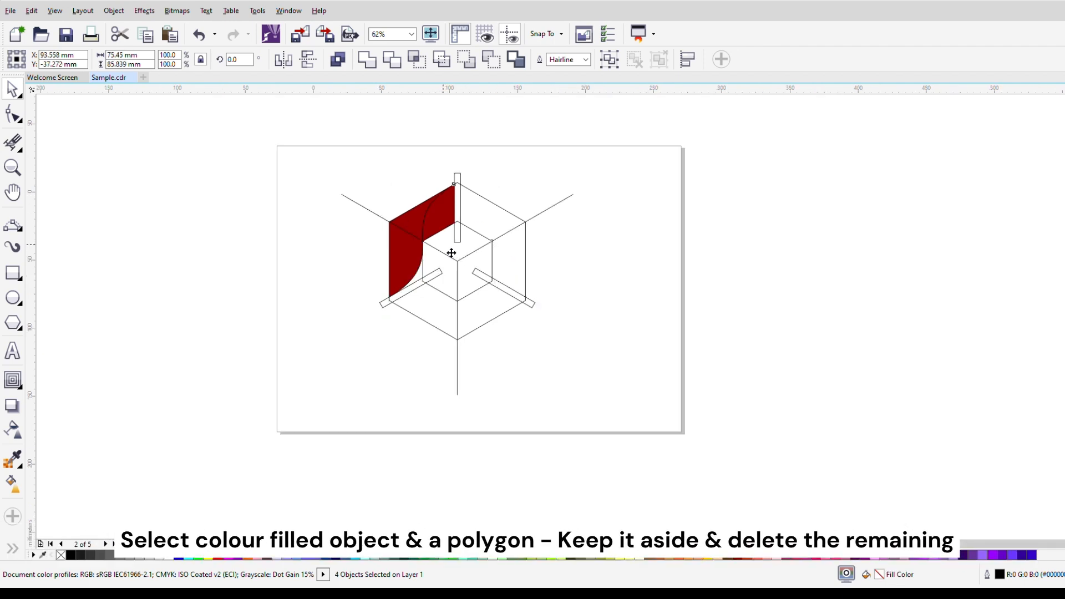
{"action": "left_click_drag", "start_coordinate": [453, 256], "coordinate": [637, 280]}
Step: Delete the remaining construction geometry: the outer hexagon, rectangles, guide lines and S-curve
{"action": "left_click_drag", "start_coordinate": [270, 148], "coordinate": [562, 440]}
{"action": "key", "text": "Delete"}
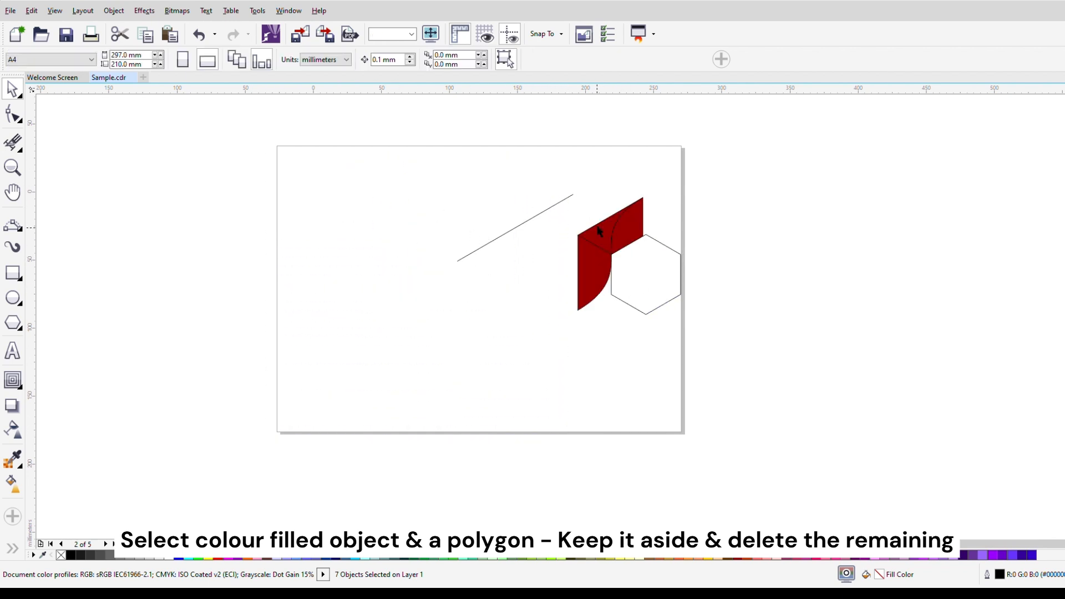
{"action": "left_click", "coordinate": [553, 209]}
{"action": "key", "text": "Delete"}
Step: Move the three filled shapes and the inner hexagon together back toward the middle of the page
{"action": "left_click_drag", "start_coordinate": [538, 183], "coordinate": [504, 295]}
{"action": "scroll", "coordinate": [477, 281], "scroll_direction": "up", "scroll_amount": 2}
{"action": "scroll", "coordinate": [459, 214], "scroll_direction": "up", "scroll_amount": 2}
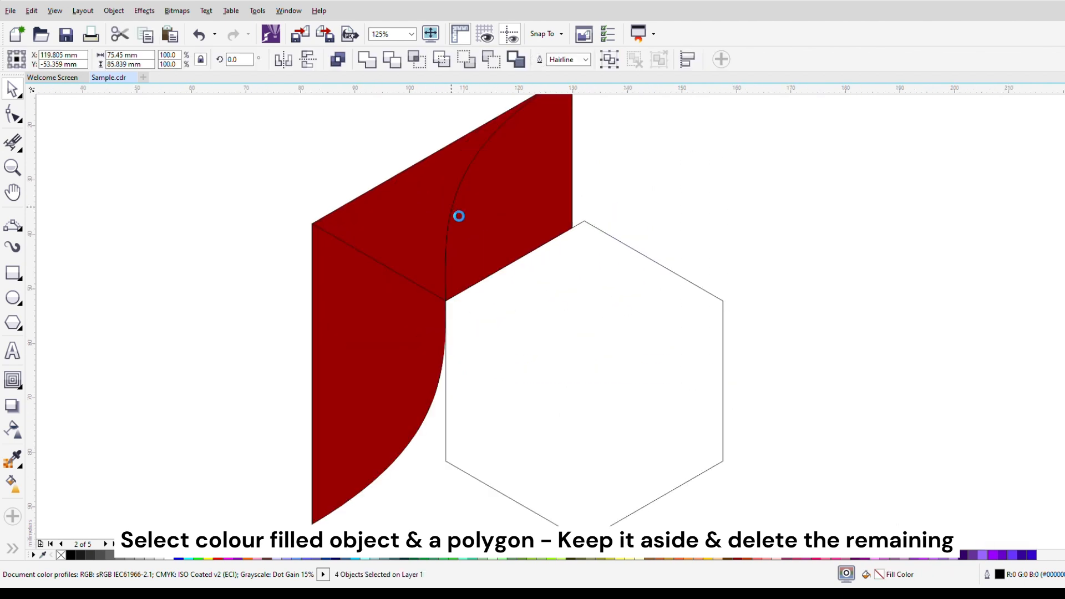
{"action": "scroll", "coordinate": [453, 231], "scroll_direction": "down", "scroll_amount": 2}
Step: Recolour the upper triangular shape bright pink (#FF0066) and the lower-left shape a dark crimson shade
{"action": "left_click", "coordinate": [445, 220]}
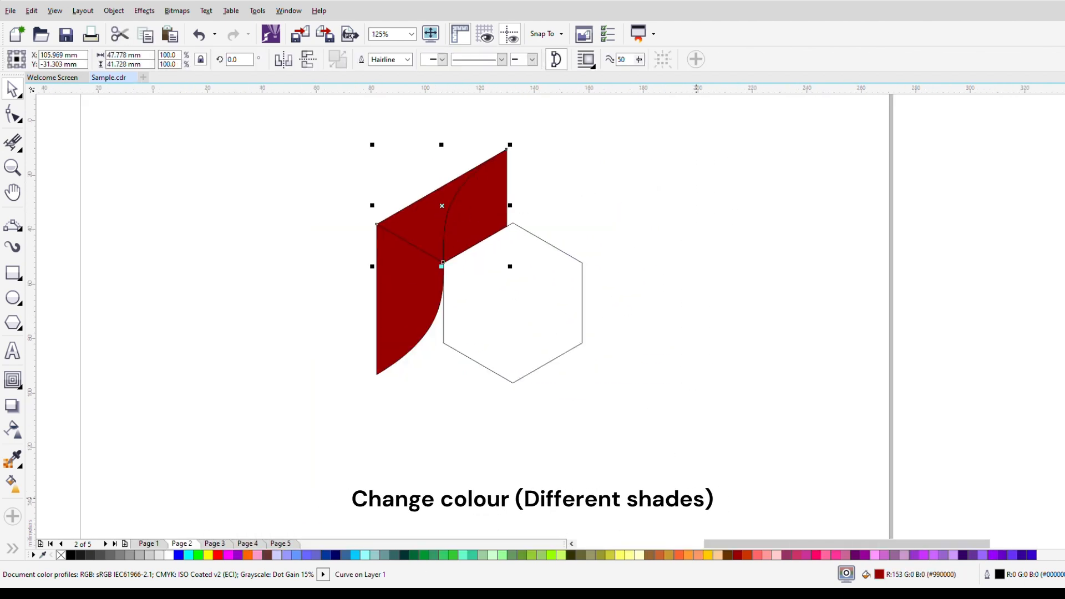
{"action": "left_click", "coordinate": [816, 555]}
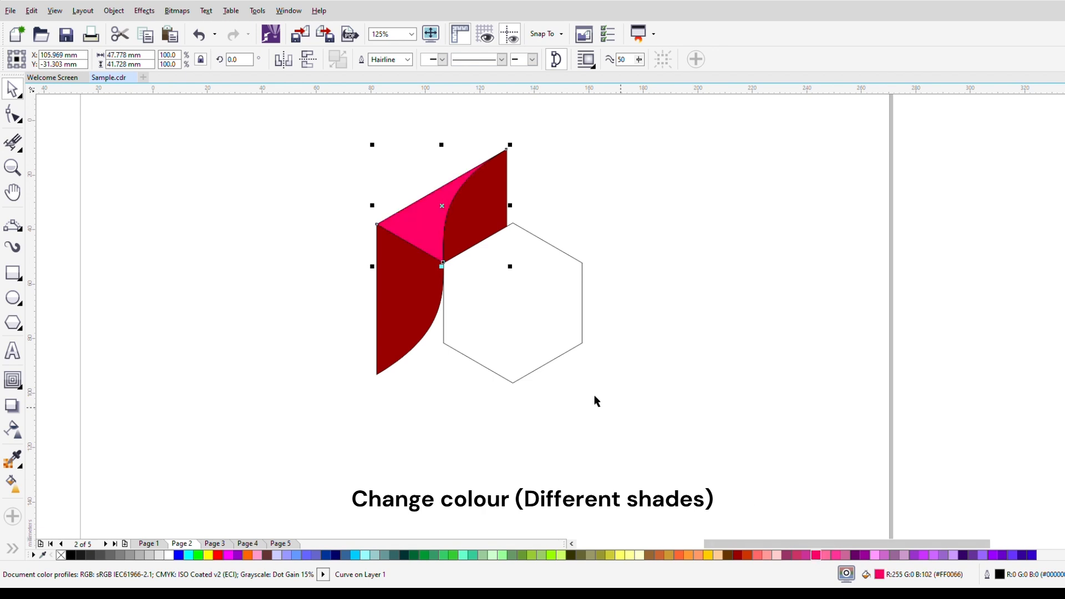
{"action": "left_click", "coordinate": [409, 317]}
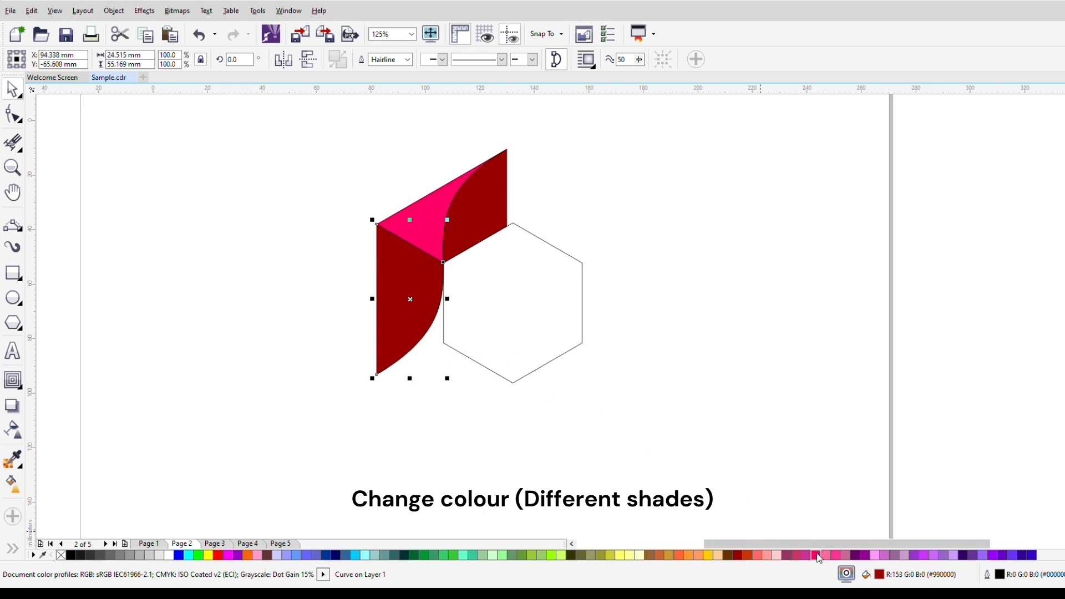
{"action": "left_click", "coordinate": [868, 560]}
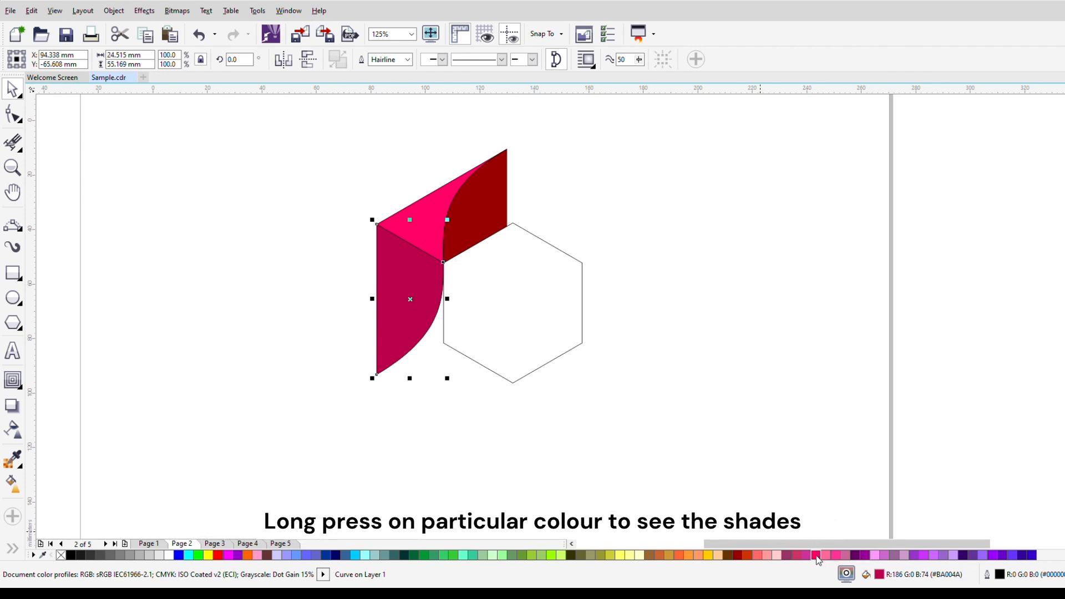
{"action": "left_click", "coordinate": [874, 556]}
{"action": "left_click", "coordinate": [720, 248]}
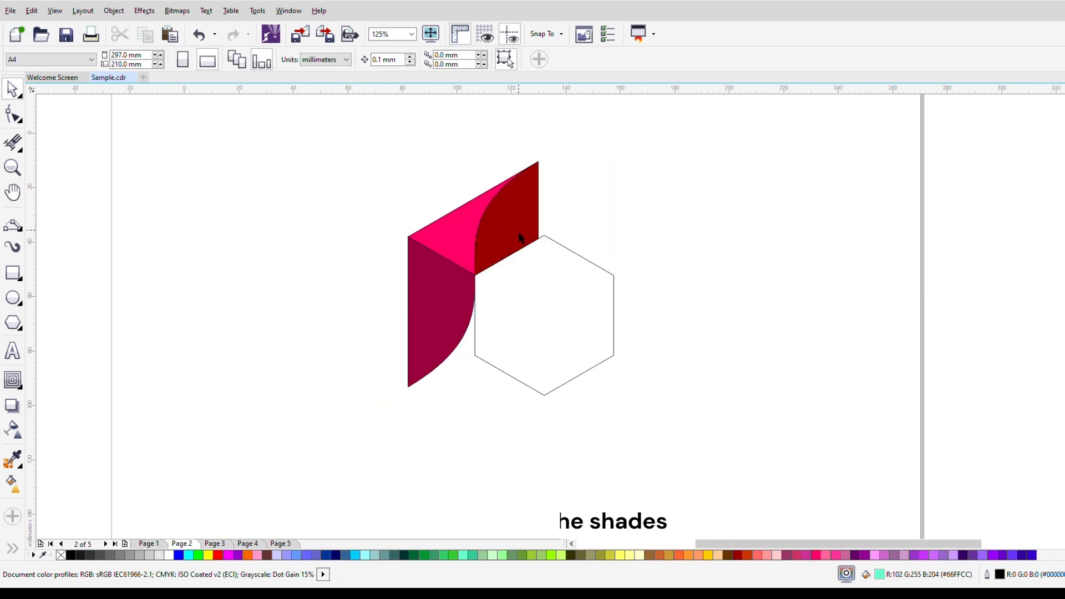
Step: Apply a linear fountain fill to the remaining dark red shape, from crimson beside the inner hexagon to black at its upper tip
{"action": "left_click", "coordinate": [521, 236]}
{"action": "left_click", "coordinate": [12, 484]}
{"action": "left_click_drag", "start_coordinate": [487, 261], "coordinate": [537, 164]}
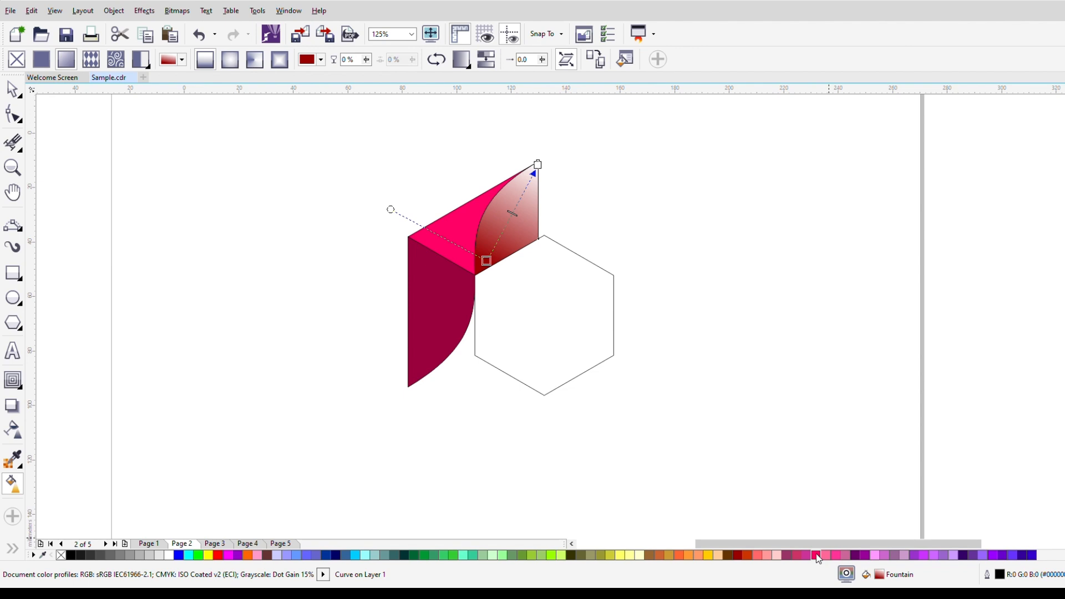
{"action": "left_click", "coordinate": [865, 556]}
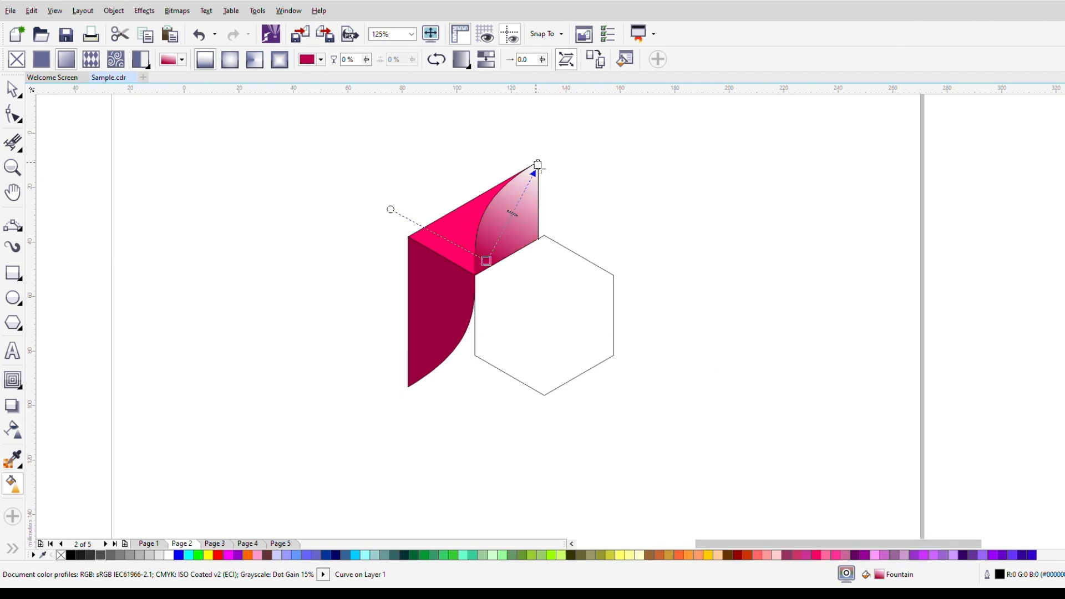
{"action": "left_click", "coordinate": [537, 165]}
{"action": "left_click", "coordinate": [71, 555]}
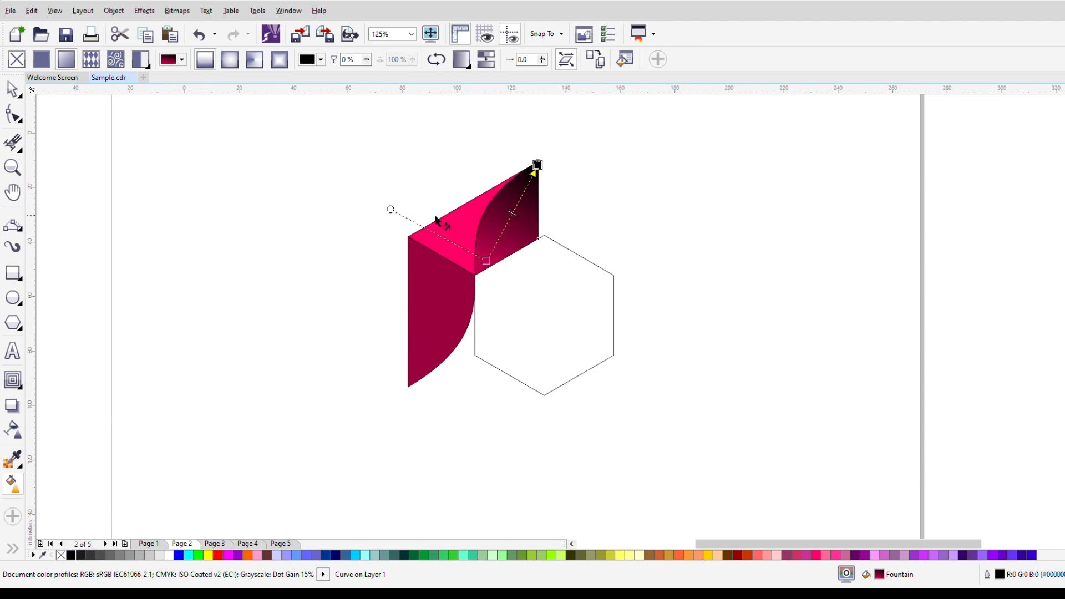
Step: Adjust the fountain fill by moving its black end slightly beyond the upper tip and its crimson end a little inward
{"action": "scroll", "coordinate": [616, 145], "scroll_direction": "up", "scroll_amount": 1}
{"action": "scroll", "coordinate": [608, 186], "scroll_direction": "down", "scroll_amount": 1}
{"action": "left_click_drag", "start_coordinate": [610, 167], "coordinate": [614, 154]}
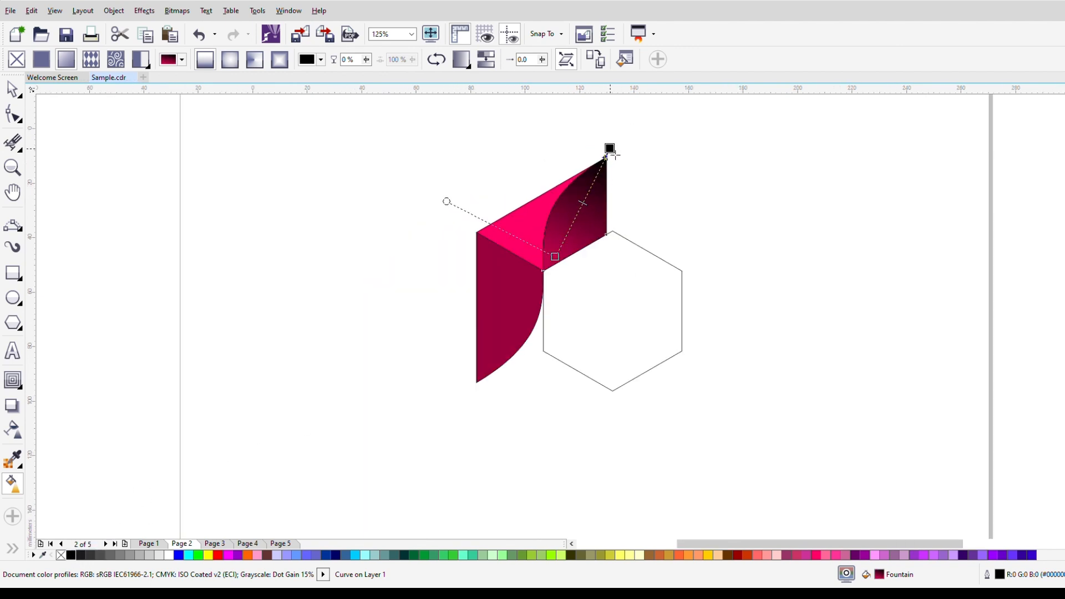
{"action": "left_click_drag", "start_coordinate": [562, 267], "coordinate": [565, 256]}
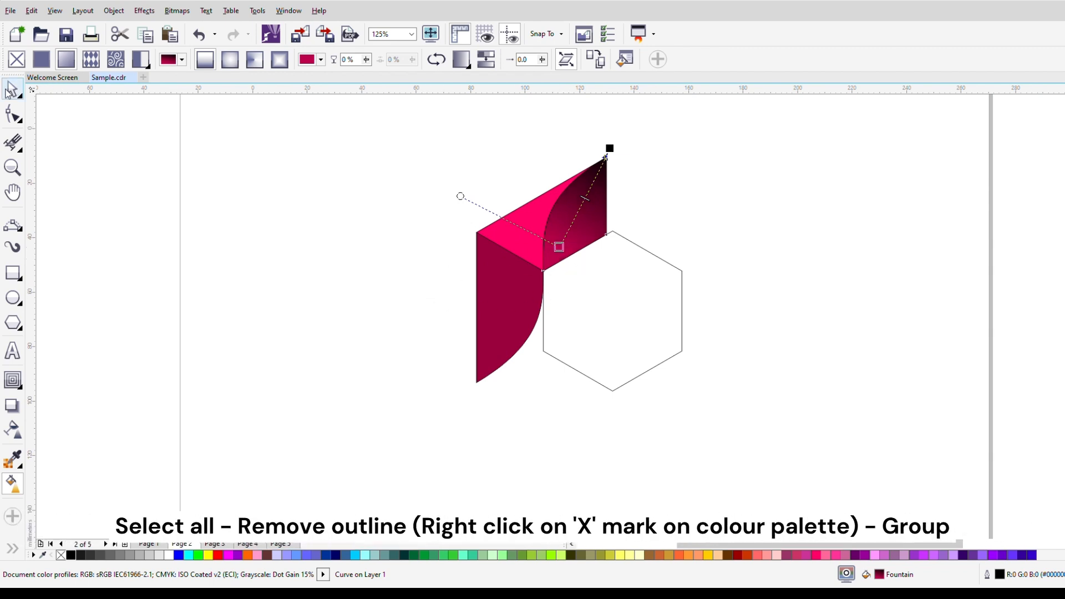
Step: Remove the outlines from the three filled shapes and group them
{"action": "left_click", "coordinate": [11, 88]}
{"action": "key", "text": "ctrl+a"}
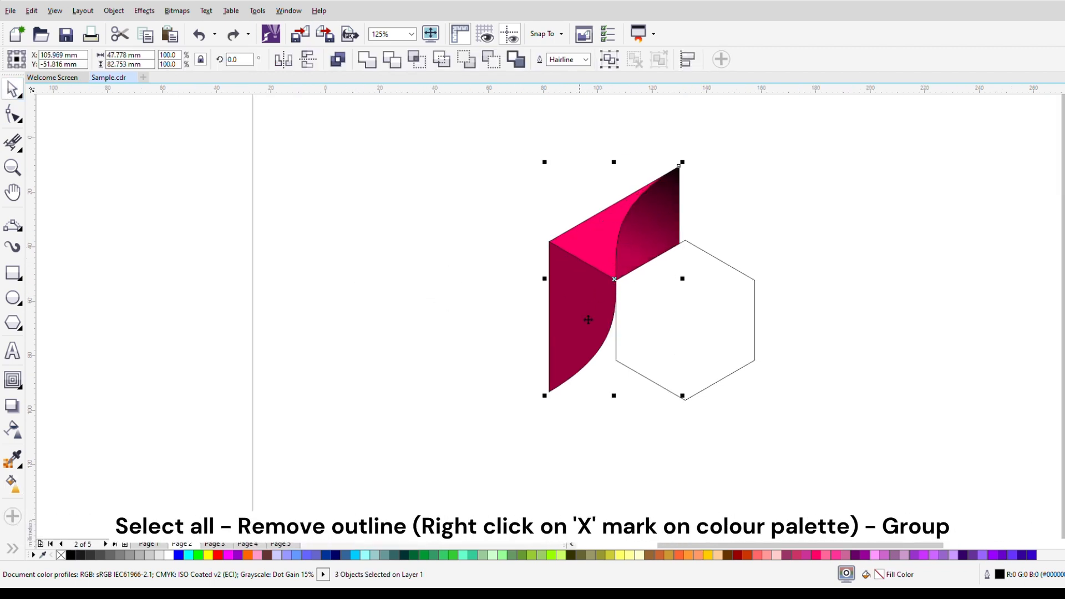
{"action": "right_click", "coordinate": [61, 555]}
{"action": "left_click", "coordinate": [404, 309]}
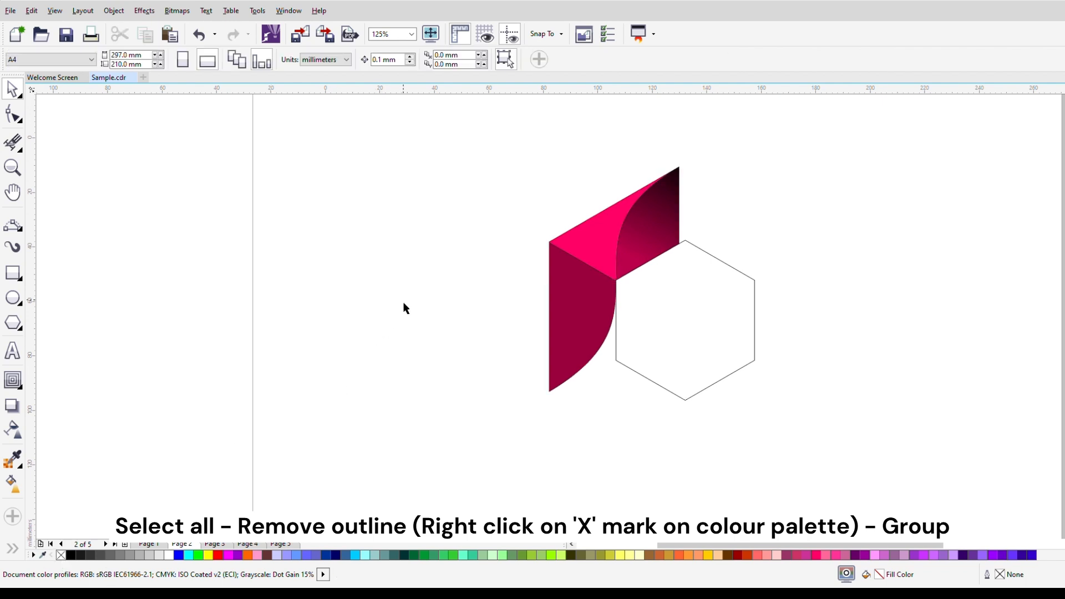
{"action": "left_click_drag", "start_coordinate": [440, 126], "coordinate": [700, 446]}
{"action": "left_click", "coordinate": [607, 61]}
Step: Make two copies of the group rotated in 120-degree steps around the inner hexagon's centre
{"action": "double_click", "coordinate": [626, 282]}
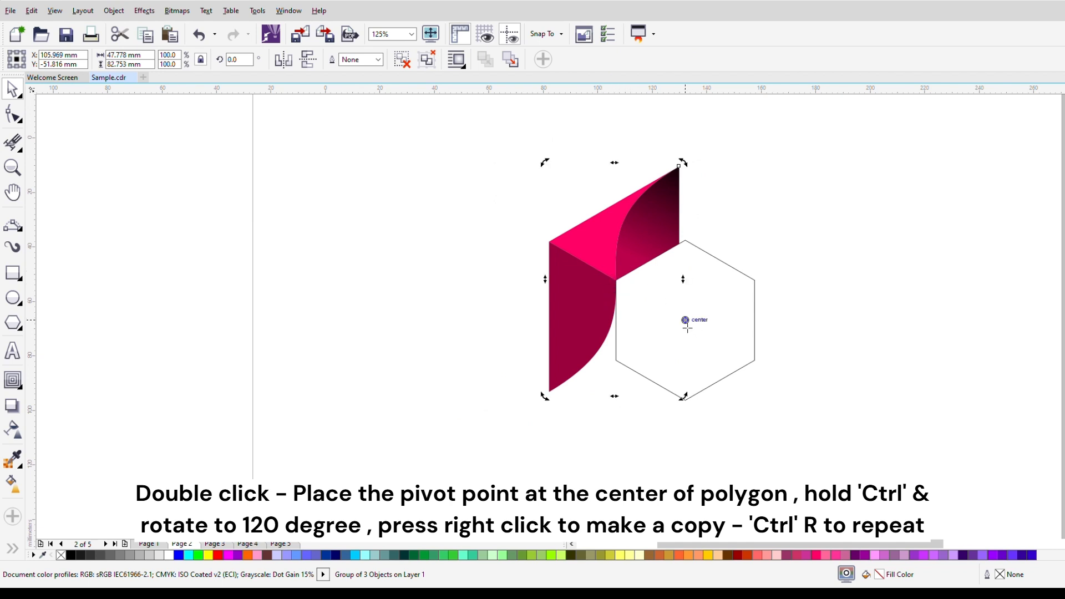
{"action": "left_click_drag", "start_coordinate": [546, 164], "coordinate": [831, 283]}
{"action": "right_click", "coordinate": [831, 283]}
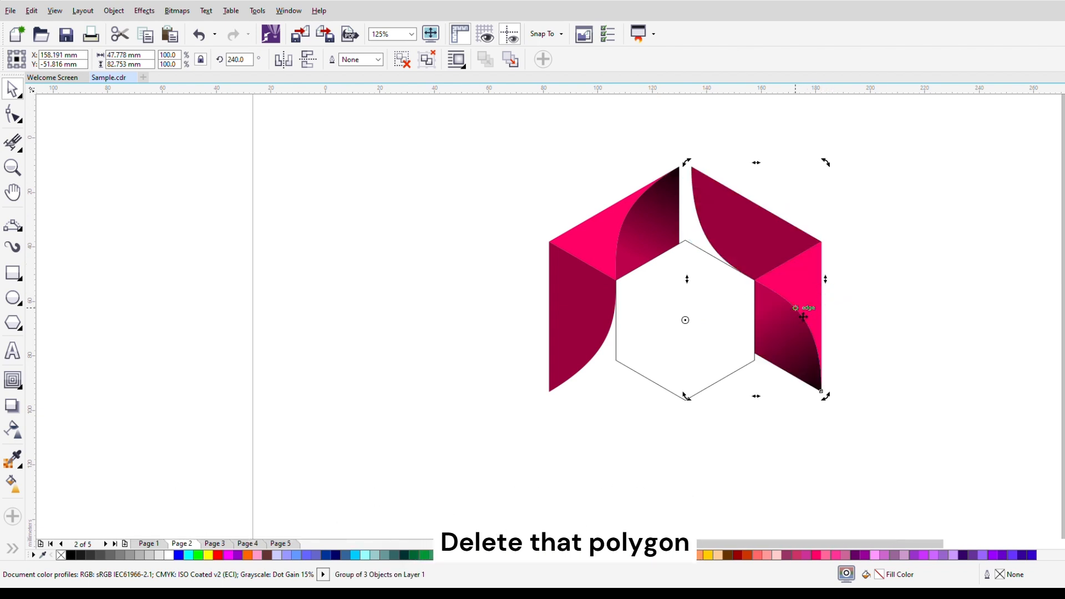
{"action": "key", "text": "ctrl+r"}
{"action": "left_click", "coordinate": [857, 400]}
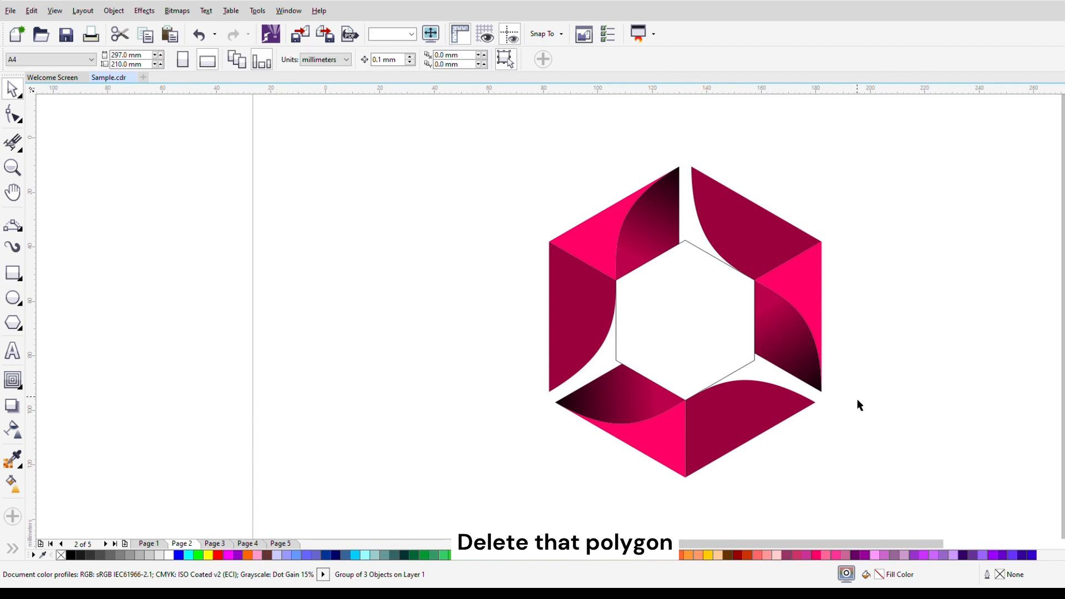
Step: Delete the inner hexagon and group the three coloured segments into one logo
{"action": "left_click", "coordinate": [702, 333]}
{"action": "key", "text": "Delete"}
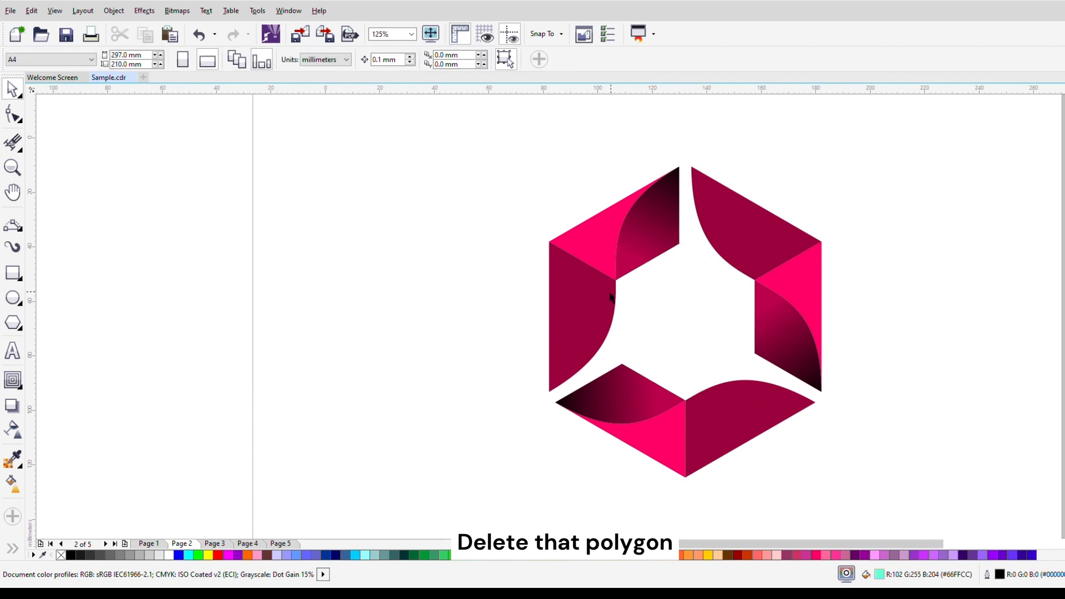
{"action": "left_click_drag", "start_coordinate": [458, 138], "coordinate": [858, 536]}
{"action": "key", "text": "ctrl+g"}
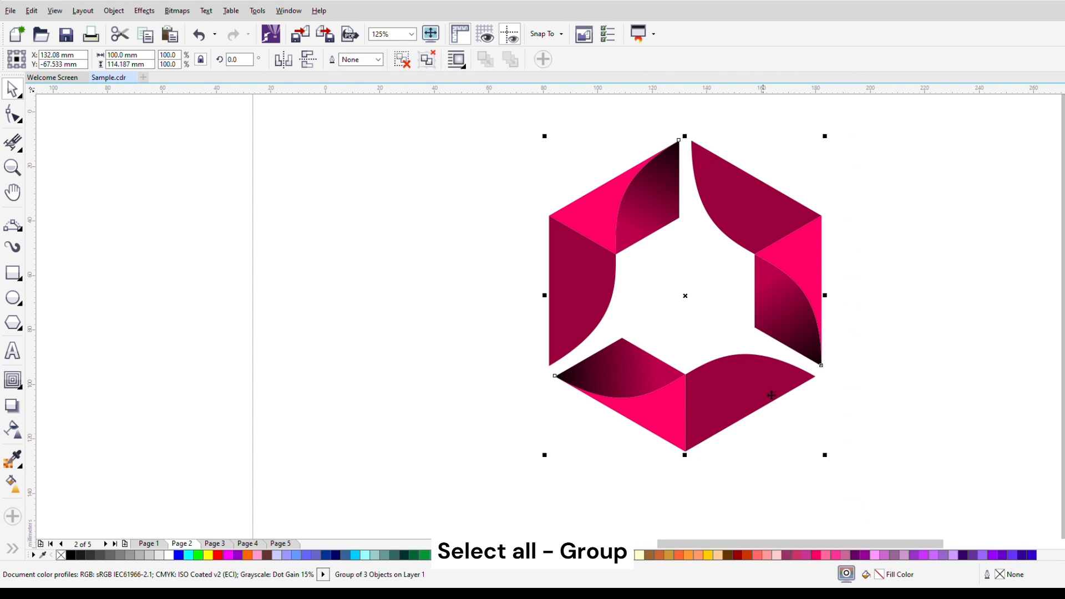
Step: Reposition the grouped logo in the upper middle of the page and make a vertically mirrored copy directly below it
{"action": "left_click_drag", "start_coordinate": [785, 262], "coordinate": [665, 213]}
{"action": "scroll", "coordinate": [566, 244], "scroll_direction": "down", "scroll_amount": 4}
{"action": "scroll", "coordinate": [597, 255], "scroll_direction": "up", "scroll_amount": 2}
{"action": "left_click_drag", "start_coordinate": [612, 148], "coordinate": [627, 347]}
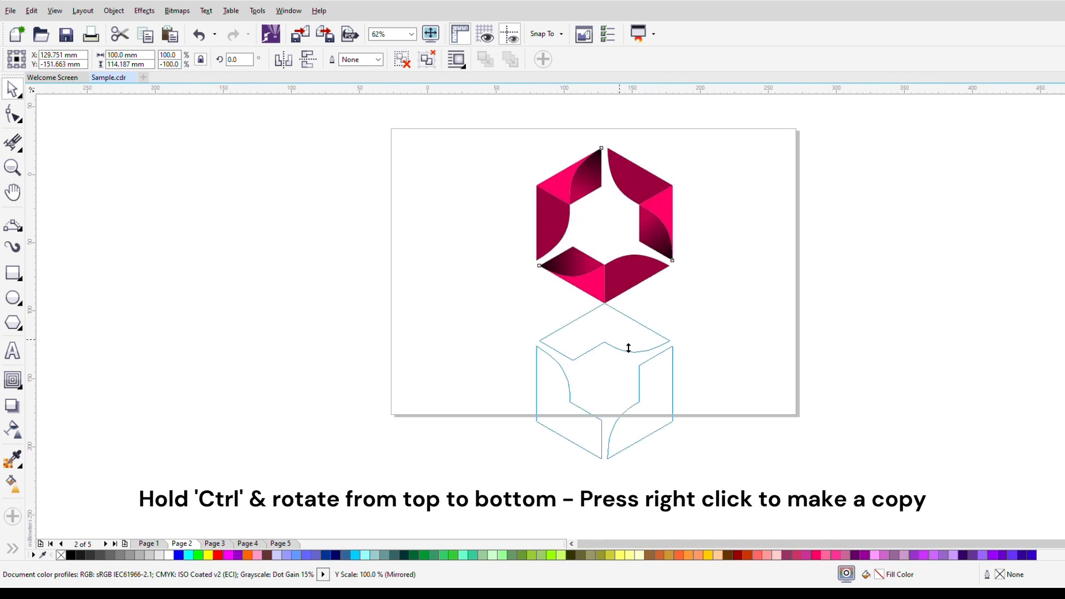
{"action": "right_click", "coordinate": [627, 347]}
{"action": "left_click", "coordinate": [456, 345]}
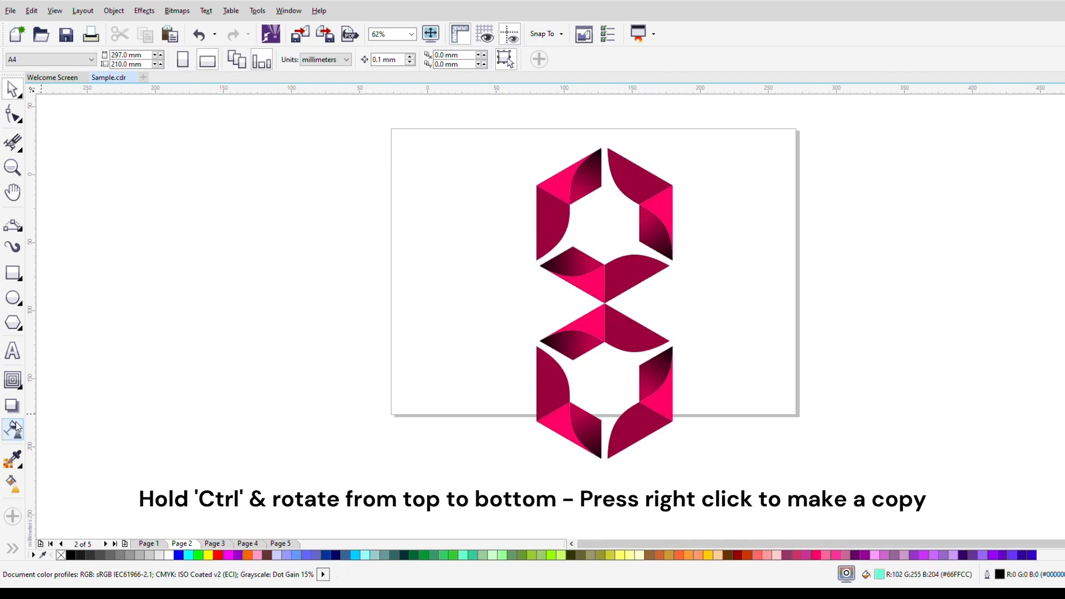
Step: Apply a linear fountain transparency to the mirrored copy so it fades out downward, then adjust its start and midpoint for a fainter reflection
{"action": "left_click", "coordinate": [13, 429]}
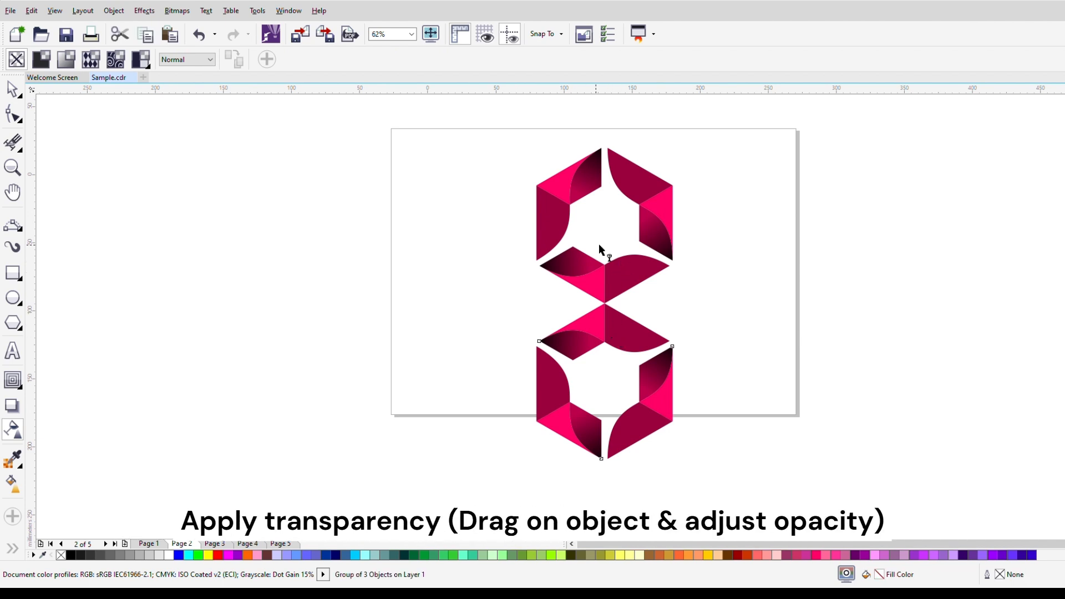
{"action": "left_click_drag", "start_coordinate": [596, 243], "coordinate": [605, 377]}
{"action": "left_click_drag", "start_coordinate": [600, 248], "coordinate": [598, 229]}
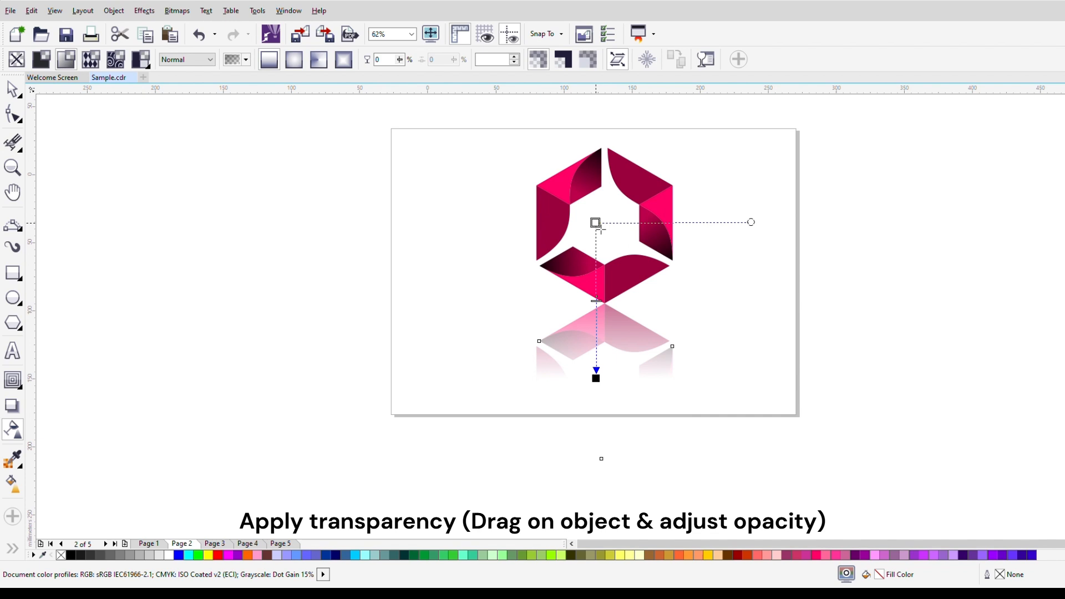
{"action": "left_click_drag", "start_coordinate": [602, 303], "coordinate": [603, 285]}
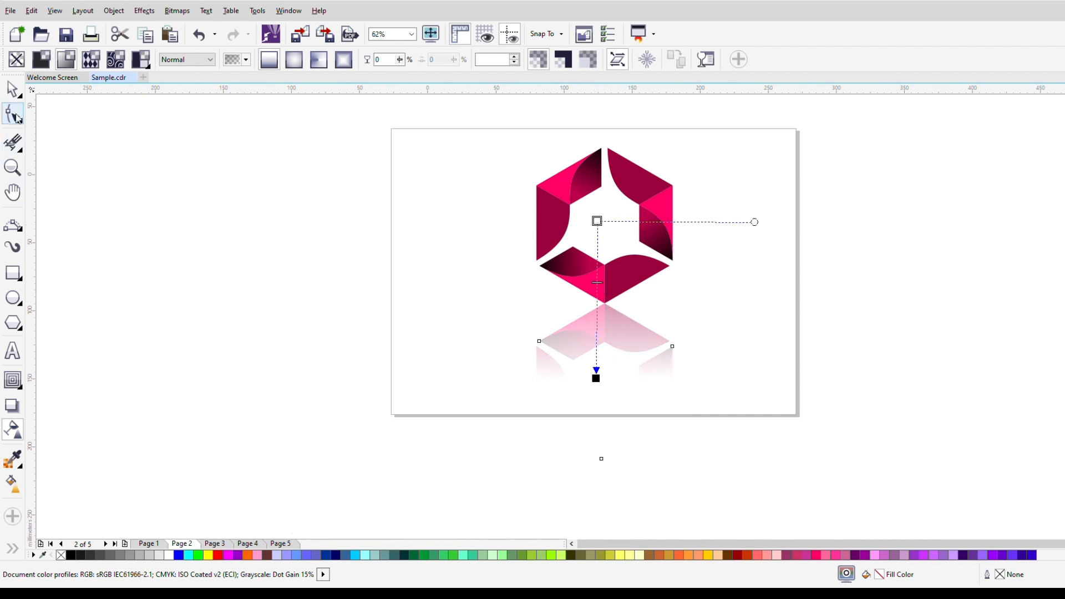
Step: Scale the logo and its reflection down together around their common centre to about 60 mm wide
{"action": "left_click", "coordinate": [15, 90]}
{"action": "left_click_drag", "start_coordinate": [464, 131], "coordinate": [744, 511]}
{"action": "left_click_drag", "start_coordinate": [683, 473], "coordinate": [670, 404]}
{"action": "scroll", "coordinate": [625, 304], "scroll_direction": "up", "scroll_amount": 4}
{"action": "scroll", "coordinate": [618, 313], "scroll_direction": "down", "scroll_amount": 2}
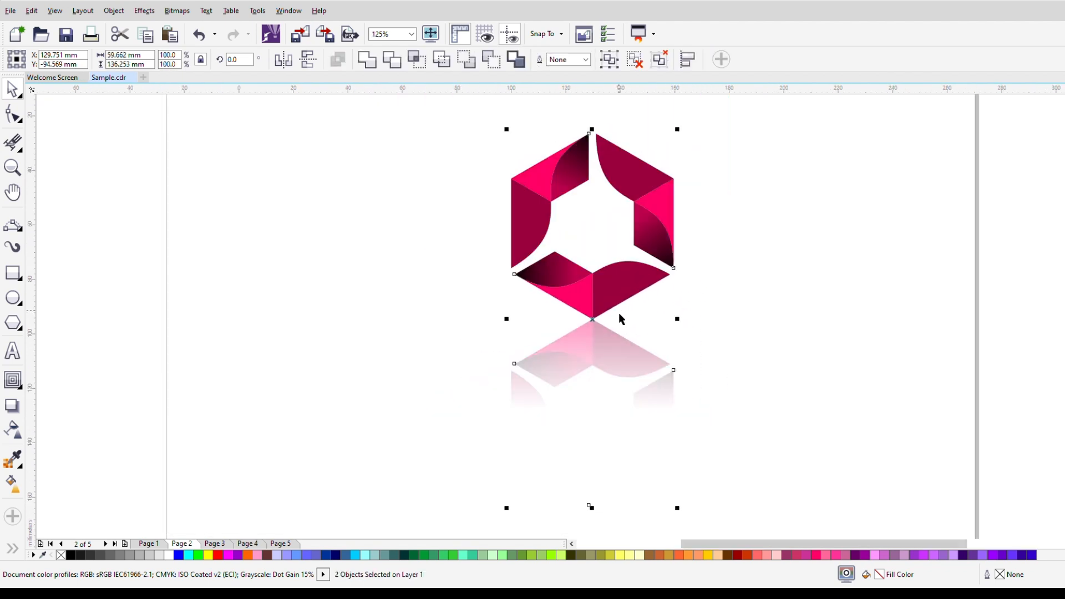
Step: Enlarge the logo and its reflection together around their common centre to about 76 mm wide, and deselect them
{"action": "left_click", "coordinate": [789, 346]}
{"action": "left_click", "coordinate": [667, 243]}
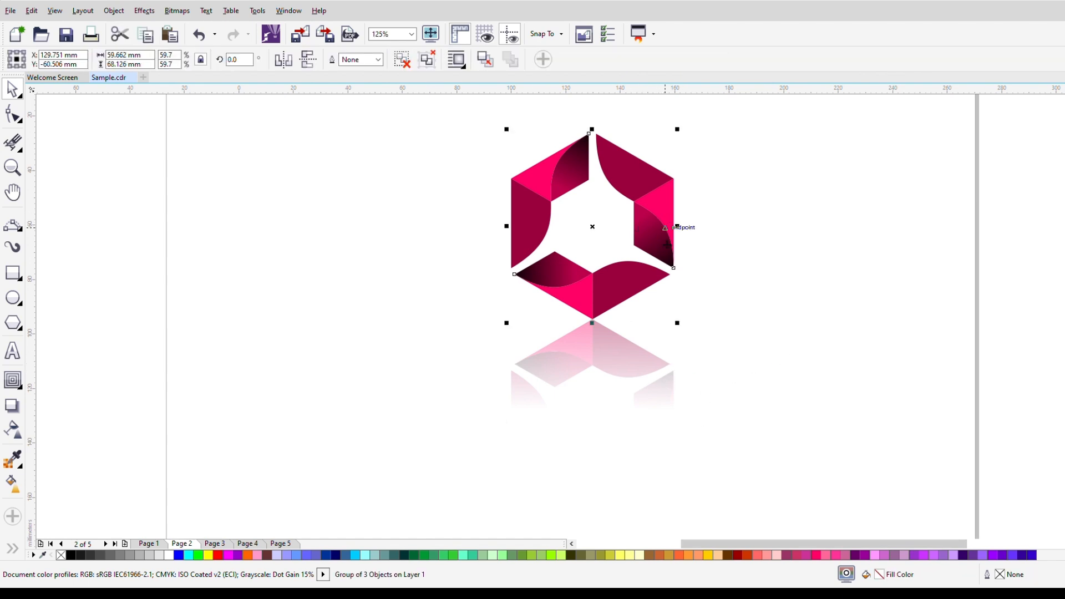
{"action": "left_click", "coordinate": [638, 371], "text": "shift"}
{"action": "left_click_drag", "start_coordinate": [686, 520], "coordinate": [701, 508]}
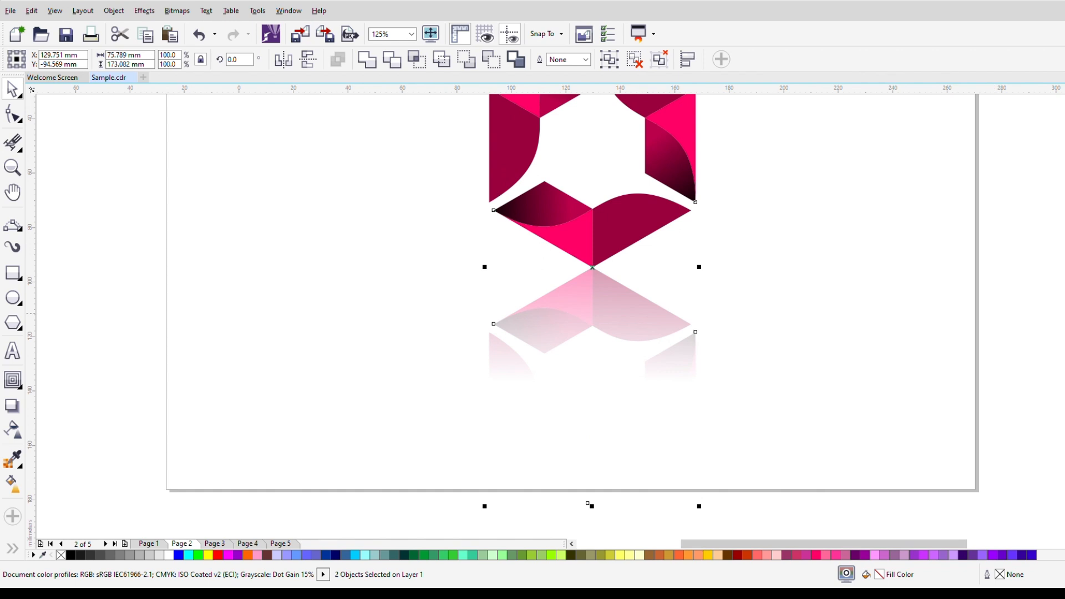
{"action": "scroll", "coordinate": [503, 316], "scroll_direction": "up", "scroll_amount": 3}
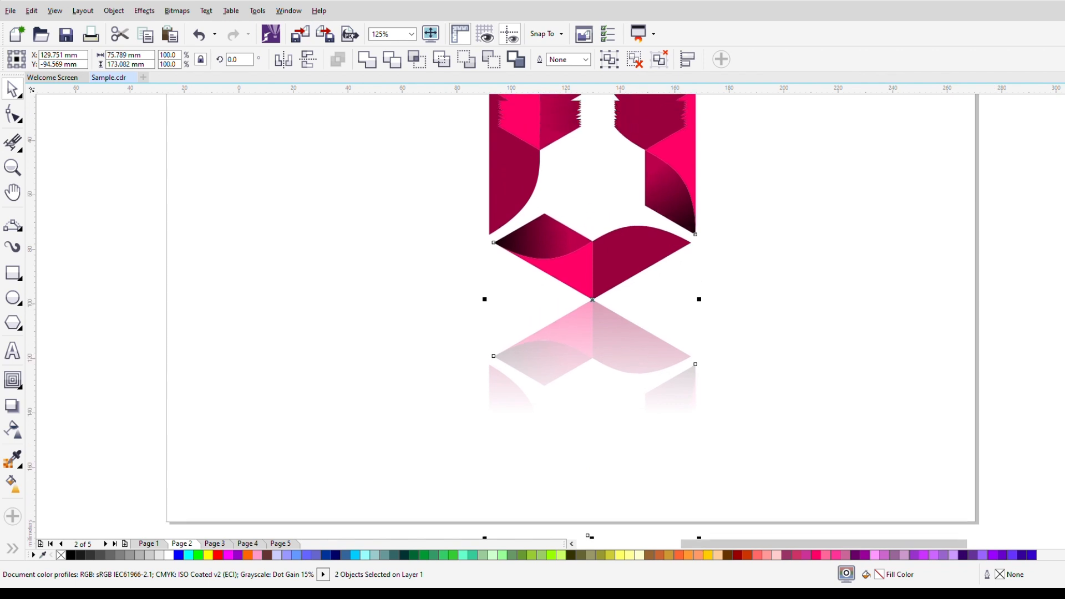
{"action": "left_click", "coordinate": [874, 240]}
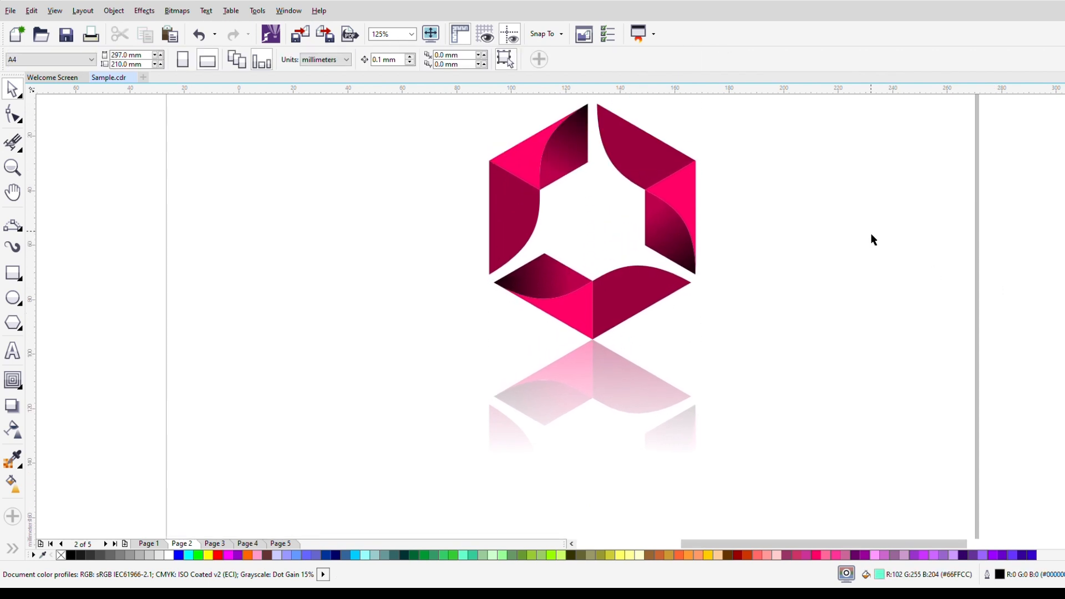